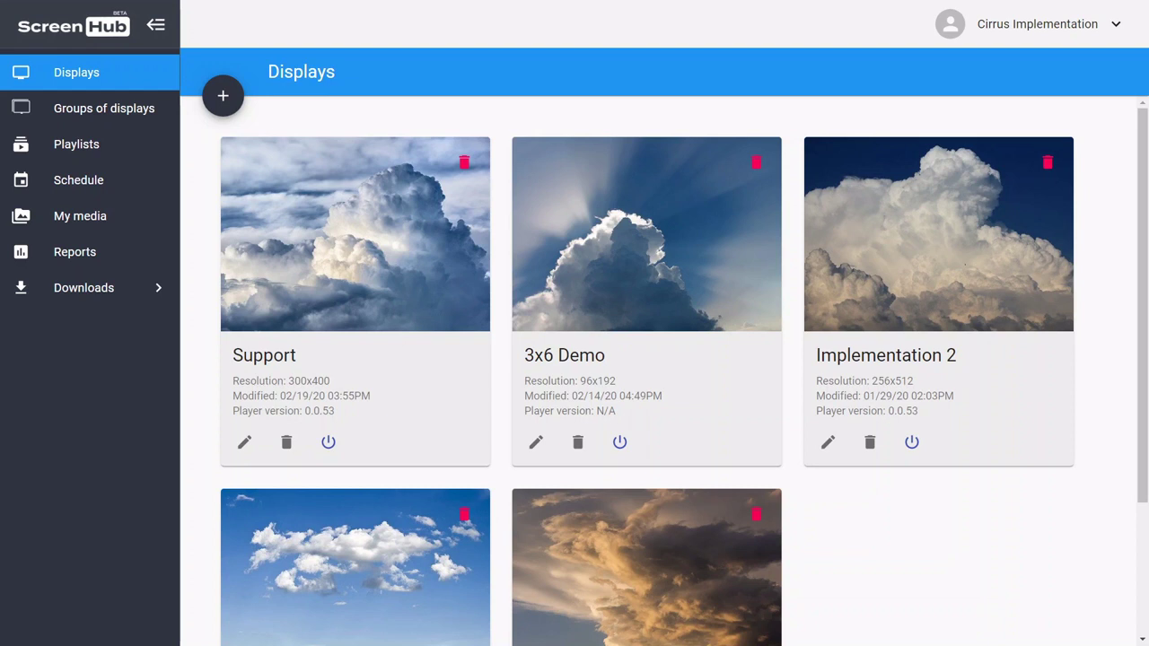
Start a new display and set its type to Outdoor and its color to Full color - RGB.
left_click(225, 97)
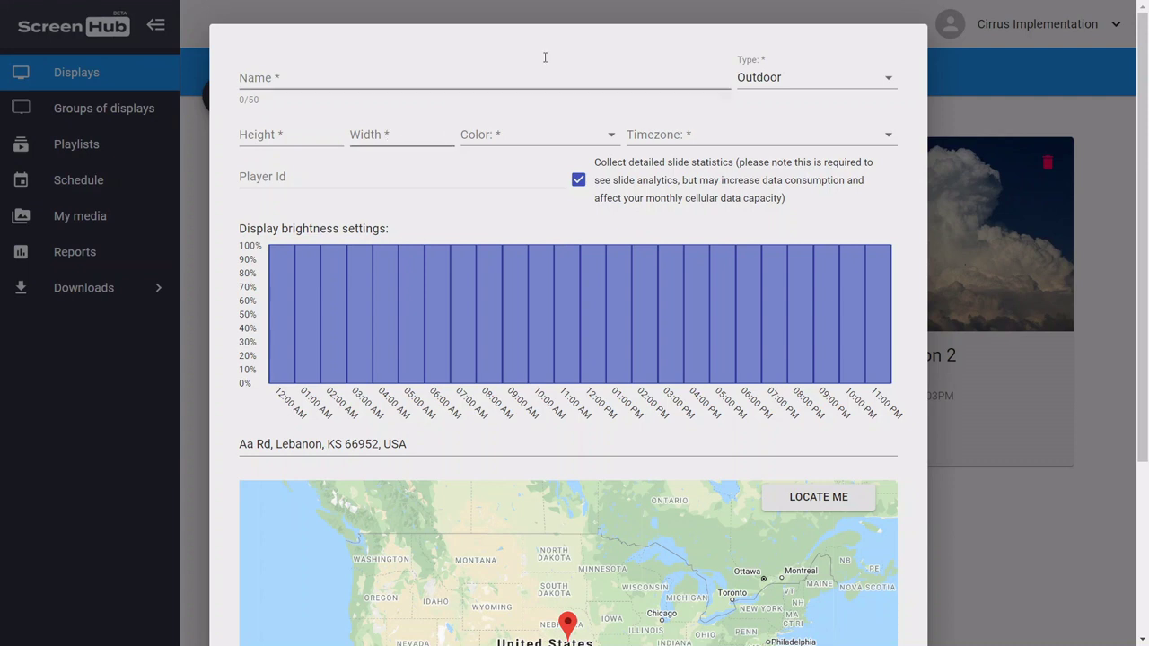
left_click(789, 79)
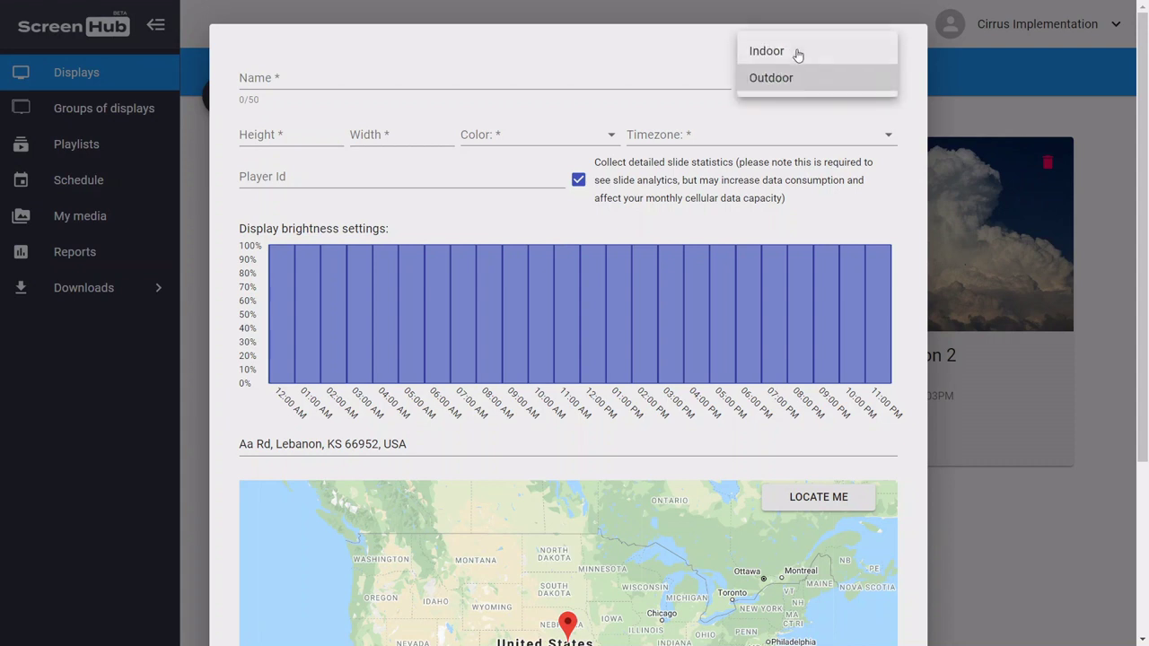
left_click(795, 51)
left_click(784, 82)
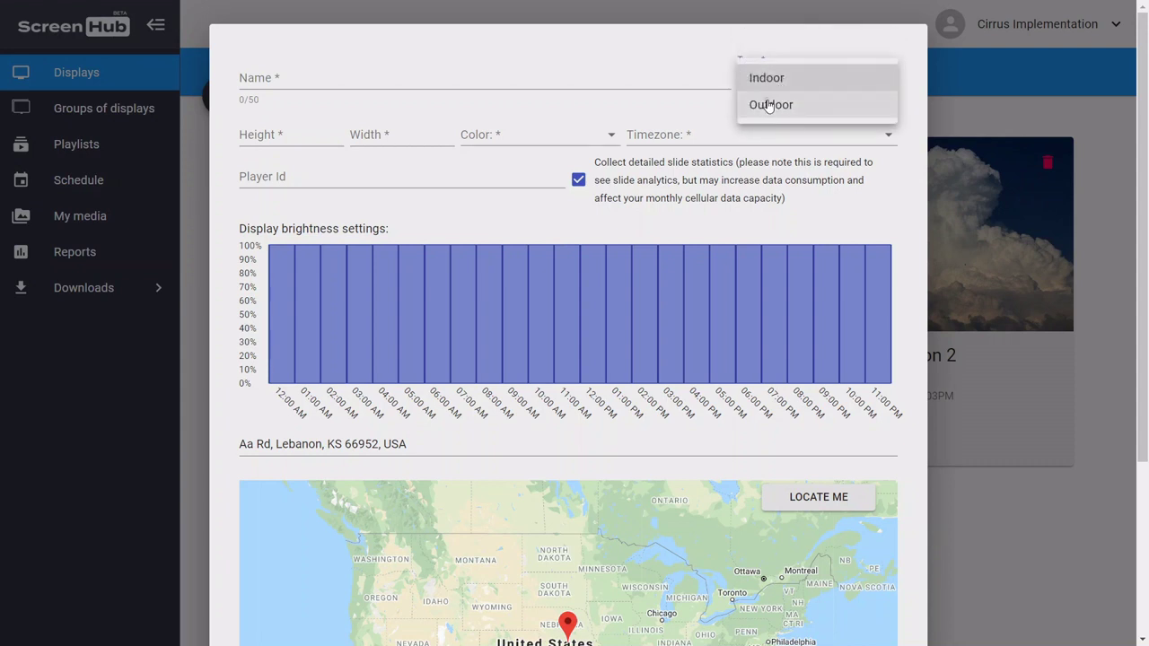
left_click(765, 104)
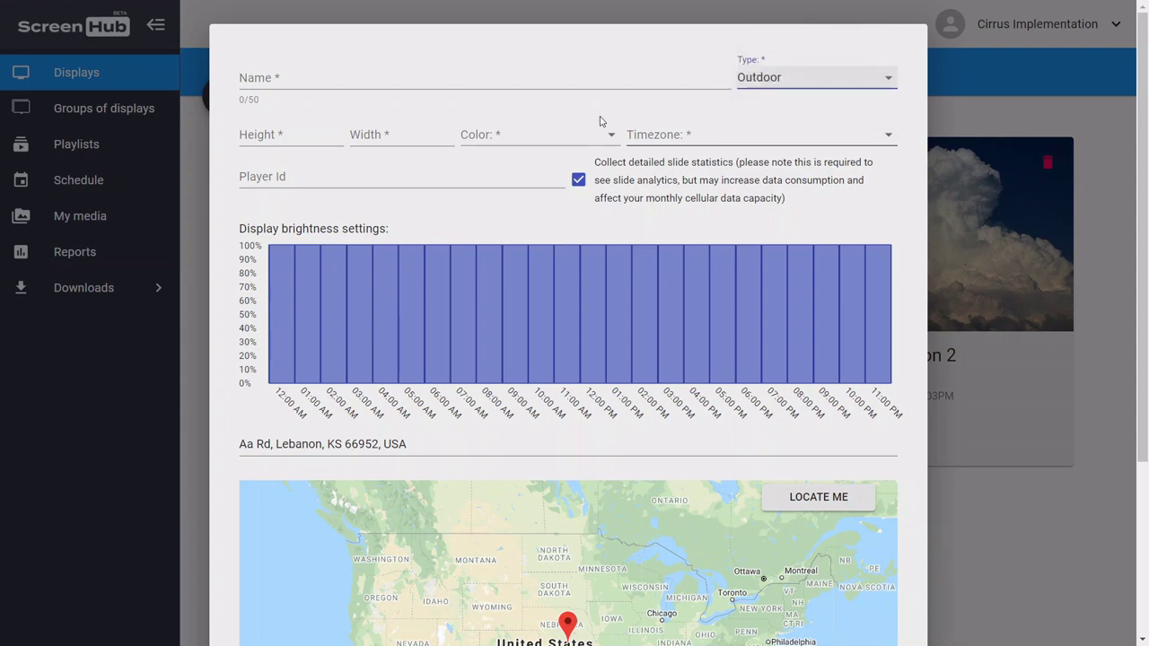
left_click(535, 137)
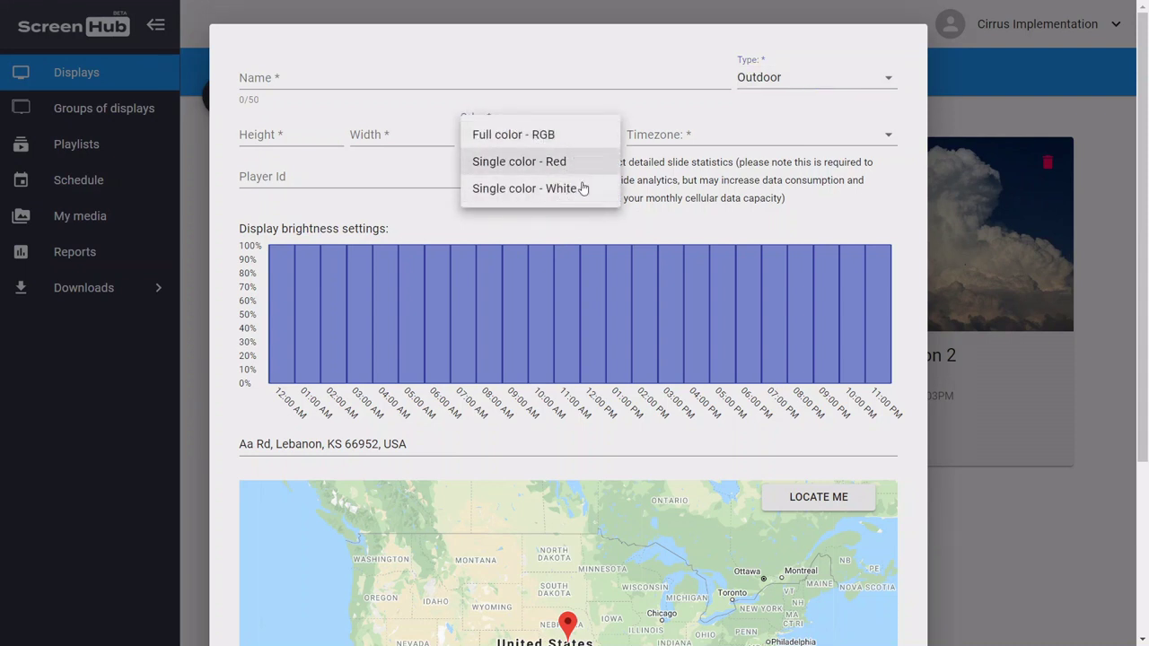
left_click(573, 131)
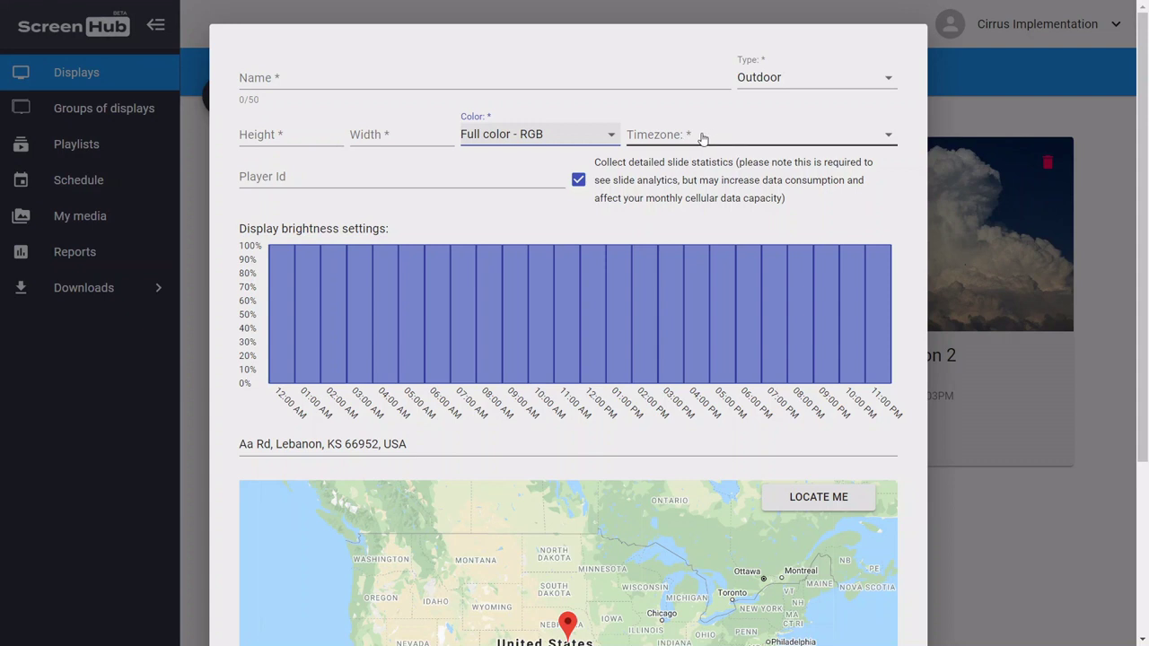
Review the address, Player Id and map location of the new display and save it.
left_click(420, 446)
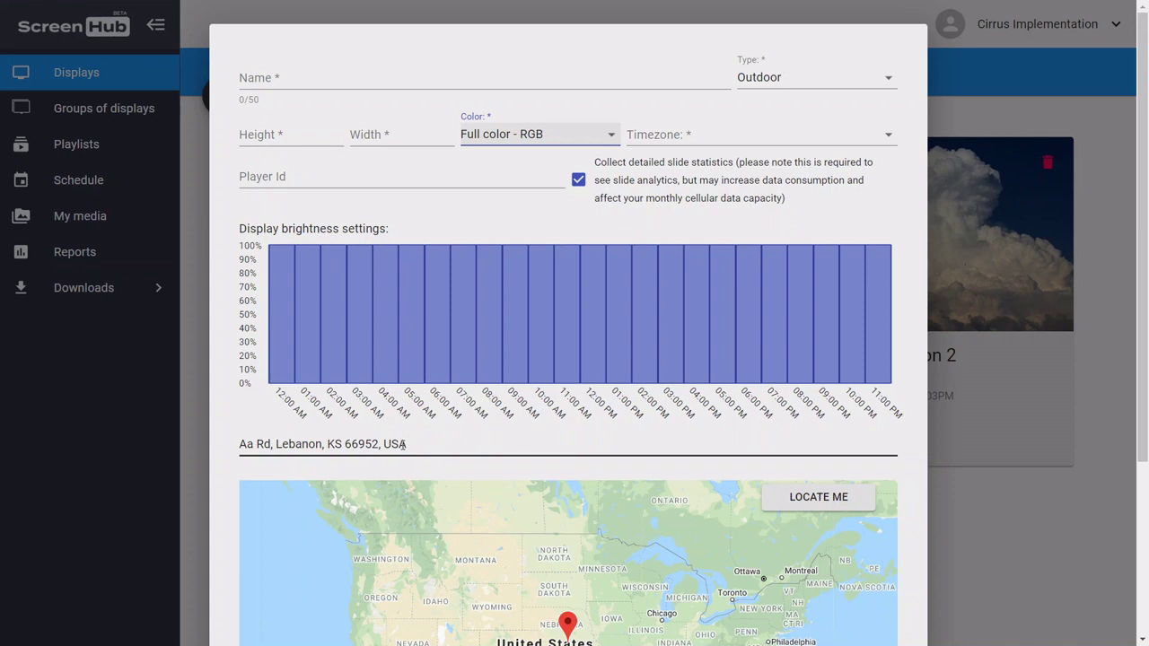
left_click(267, 179)
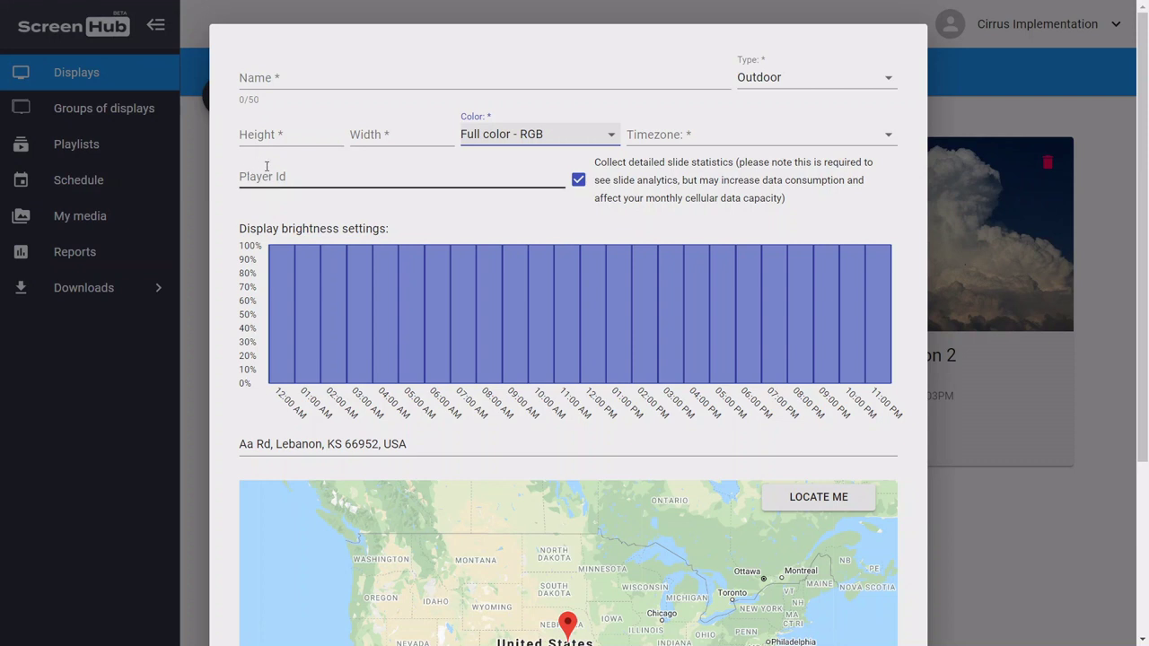
left_click(431, 206)
scroll(700, 376, "down", 1)
scroll(700, 375, "down", 3)
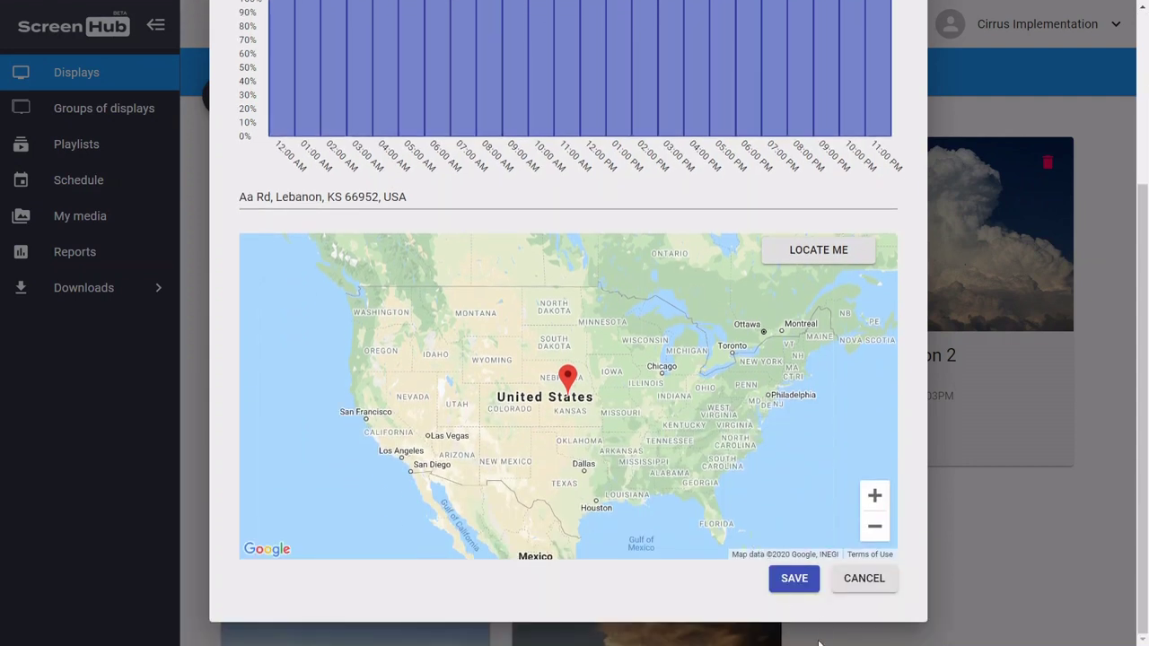
left_click(786, 584)
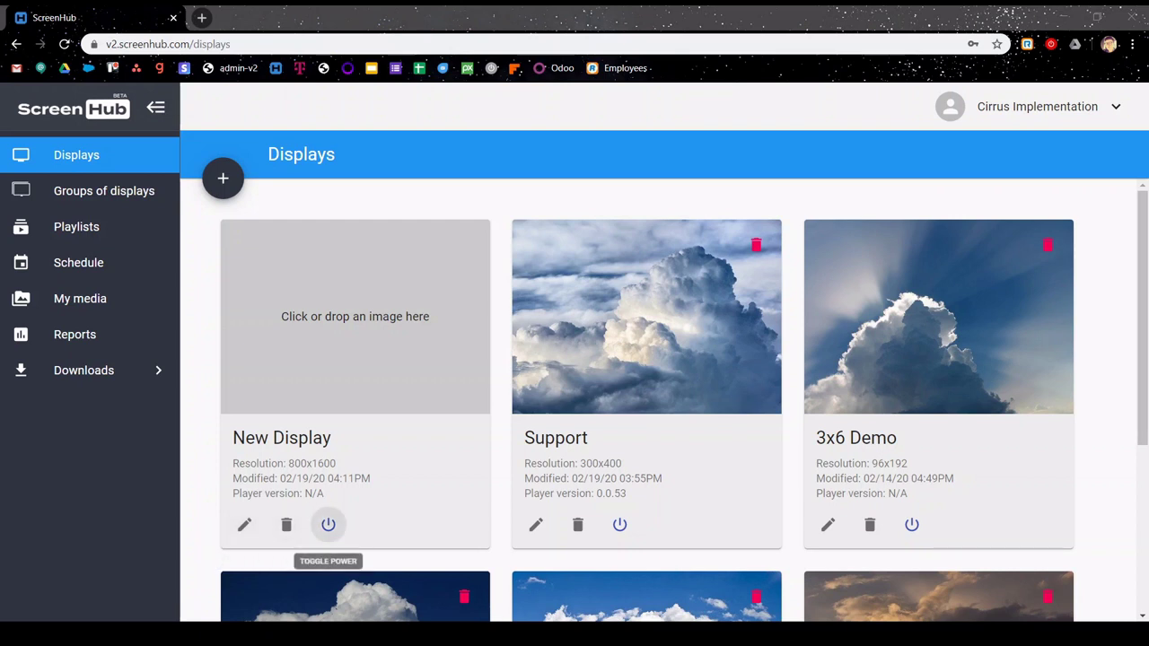
left_click(330, 529)
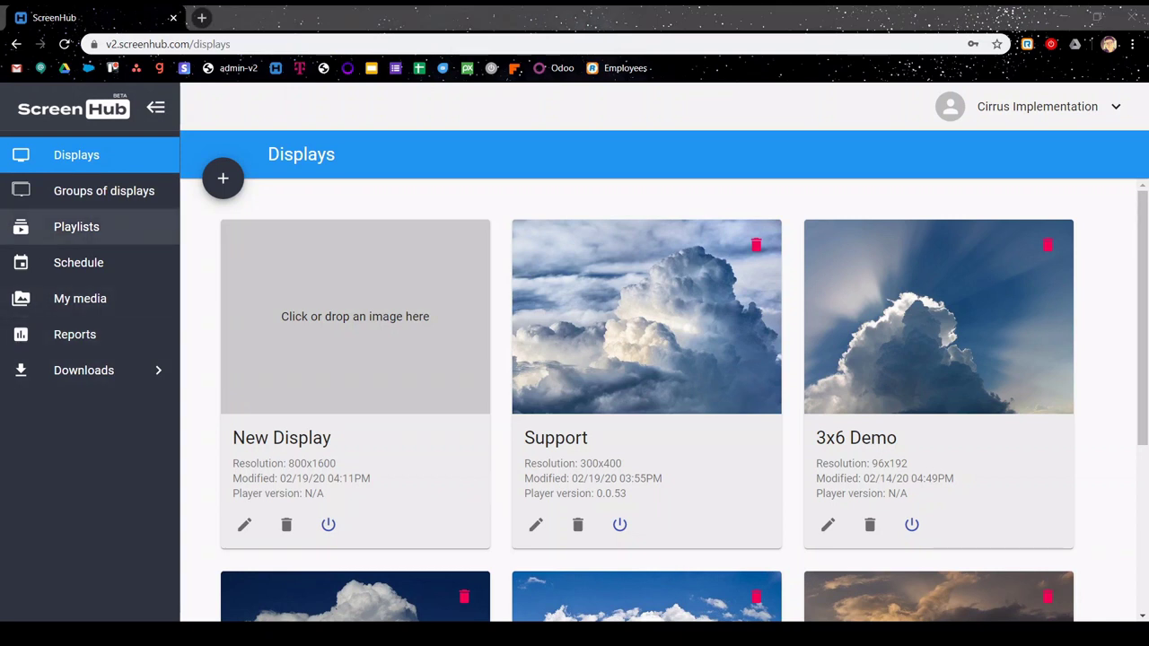
Create a new playlist for the display named New Display.
left_click(80, 230)
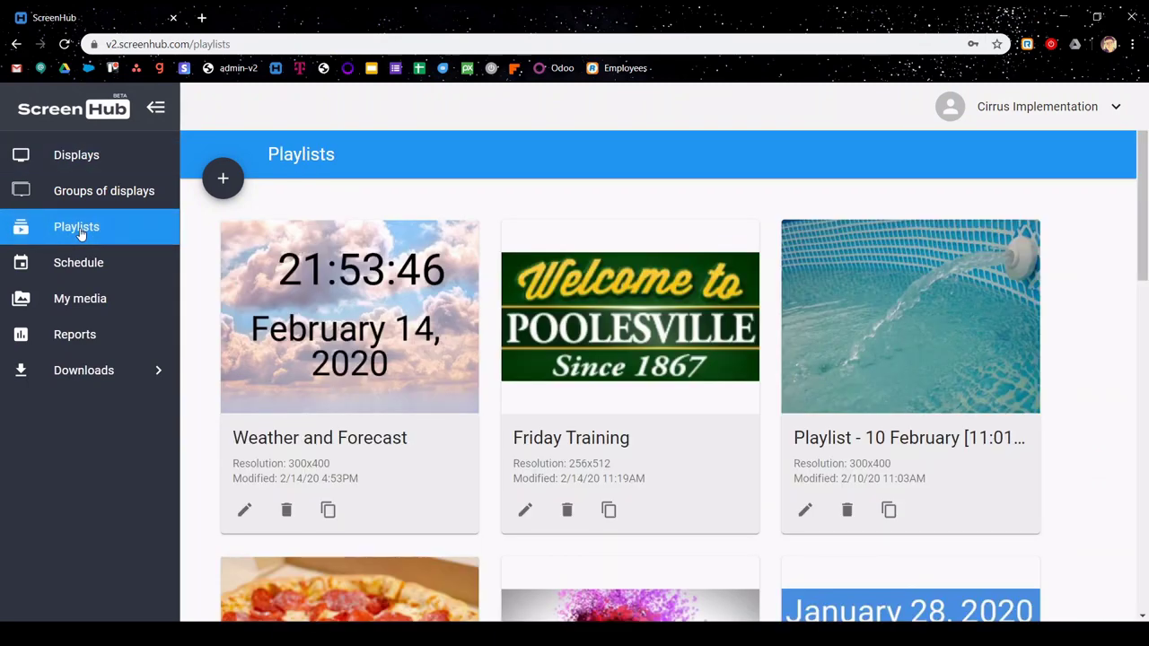
left_click(223, 181)
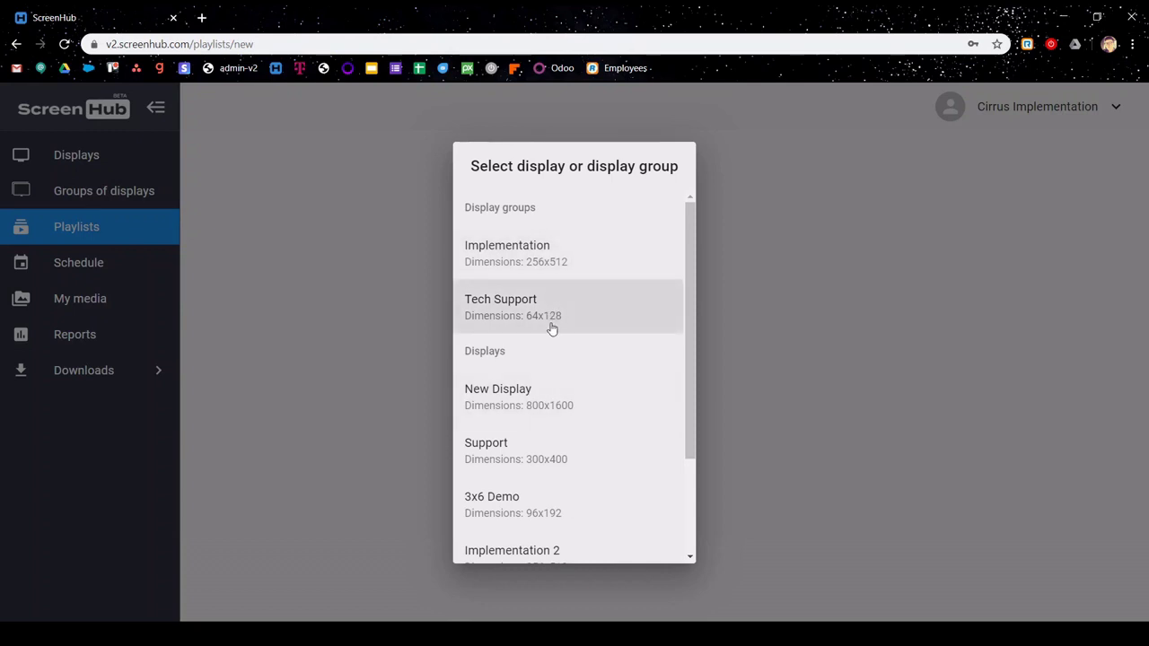
left_click(529, 400)
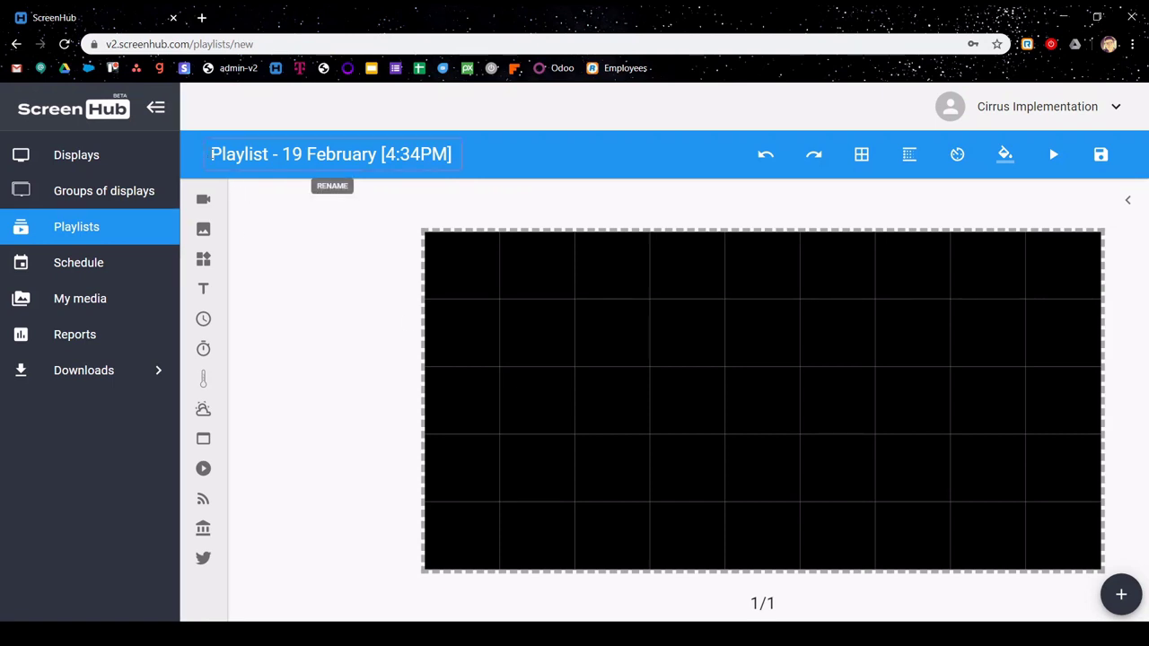
Rename the playlist as New Playlist.
left_click_drag(210, 155, 465, 164)
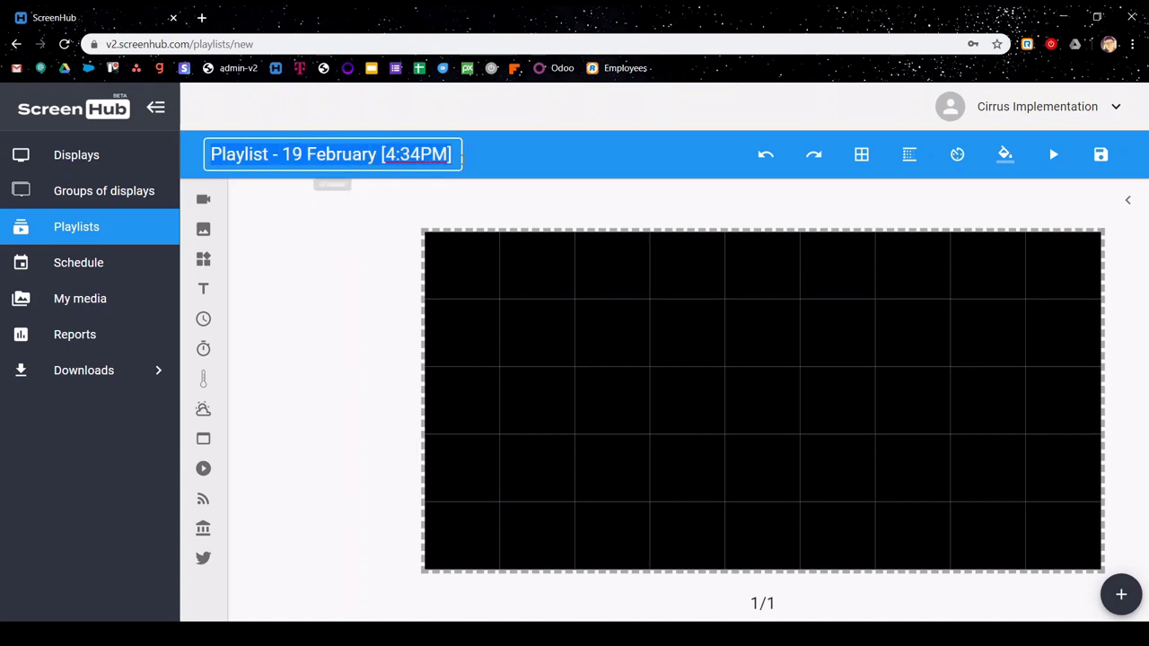
type("New Playlist")
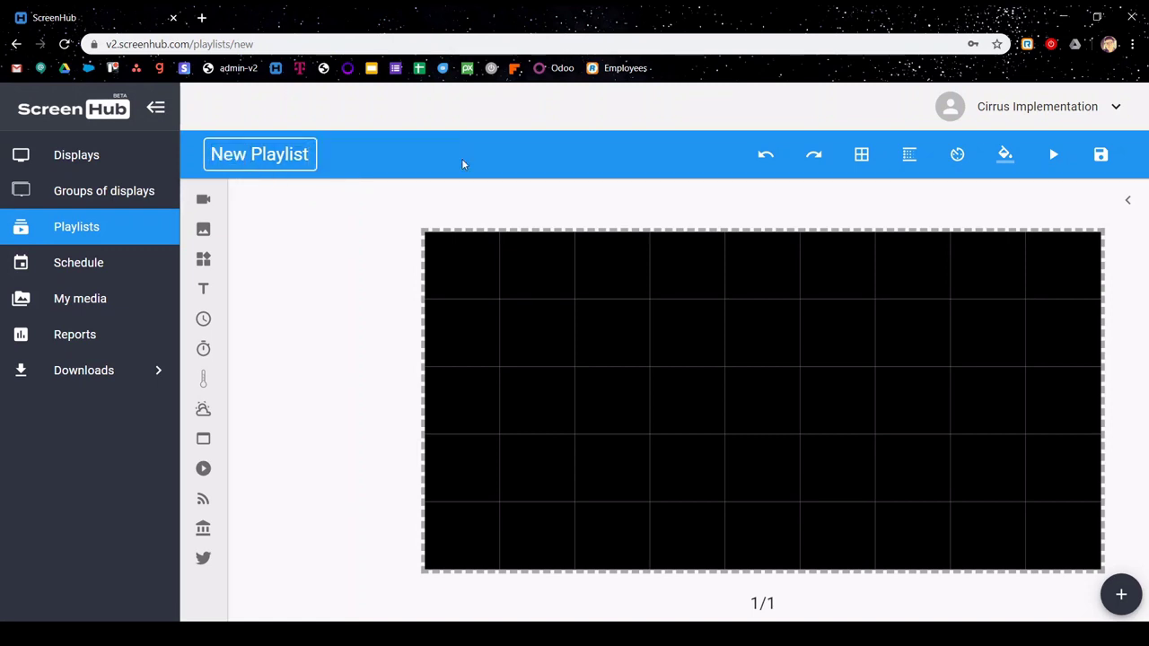
key("Return")
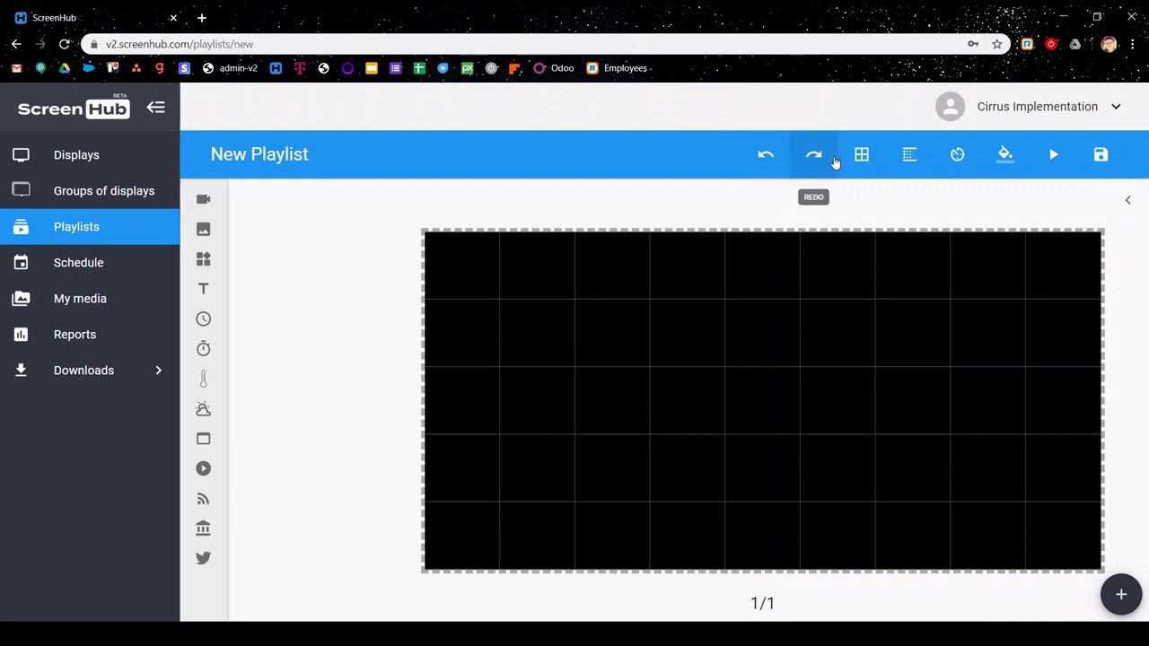
Hide the slide's grid and show it again.
left_click(862, 156)
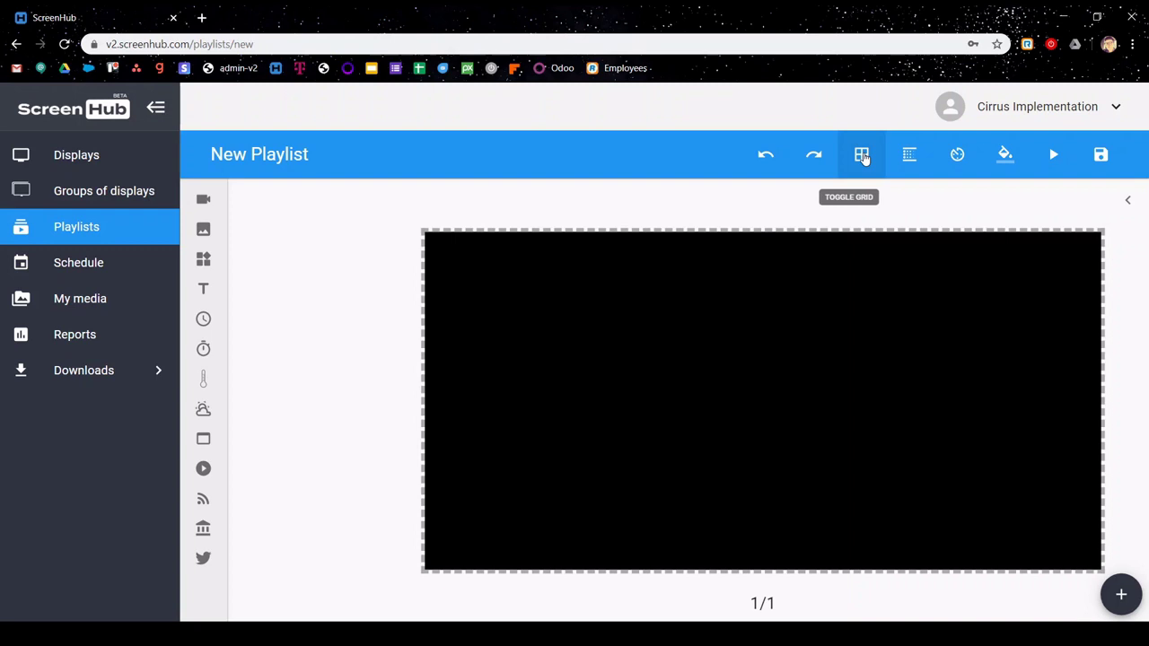
left_click(864, 158)
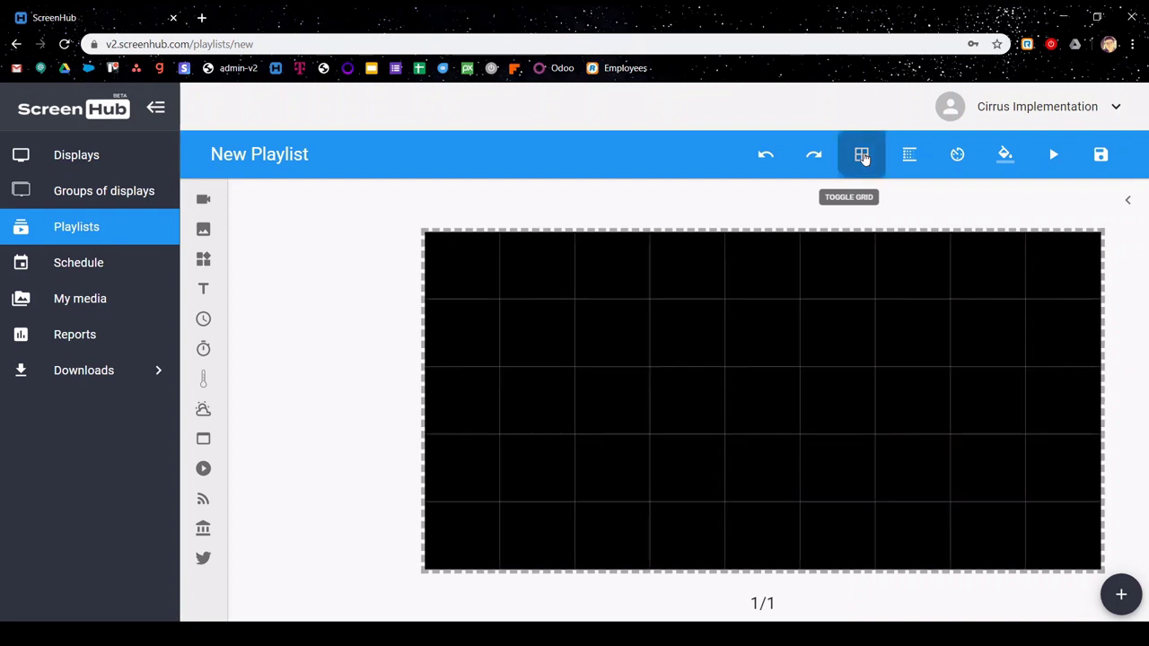
Set the slide transition to Convex and save the slide duration as 3 seconds.
left_click(911, 163)
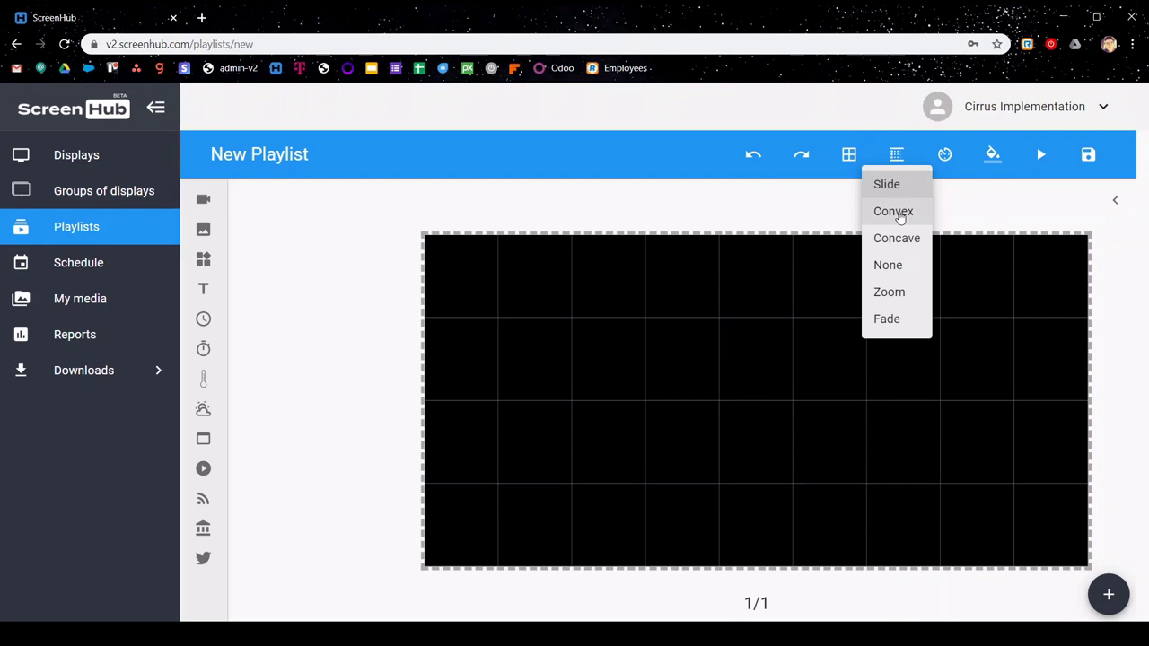
left_click(898, 214)
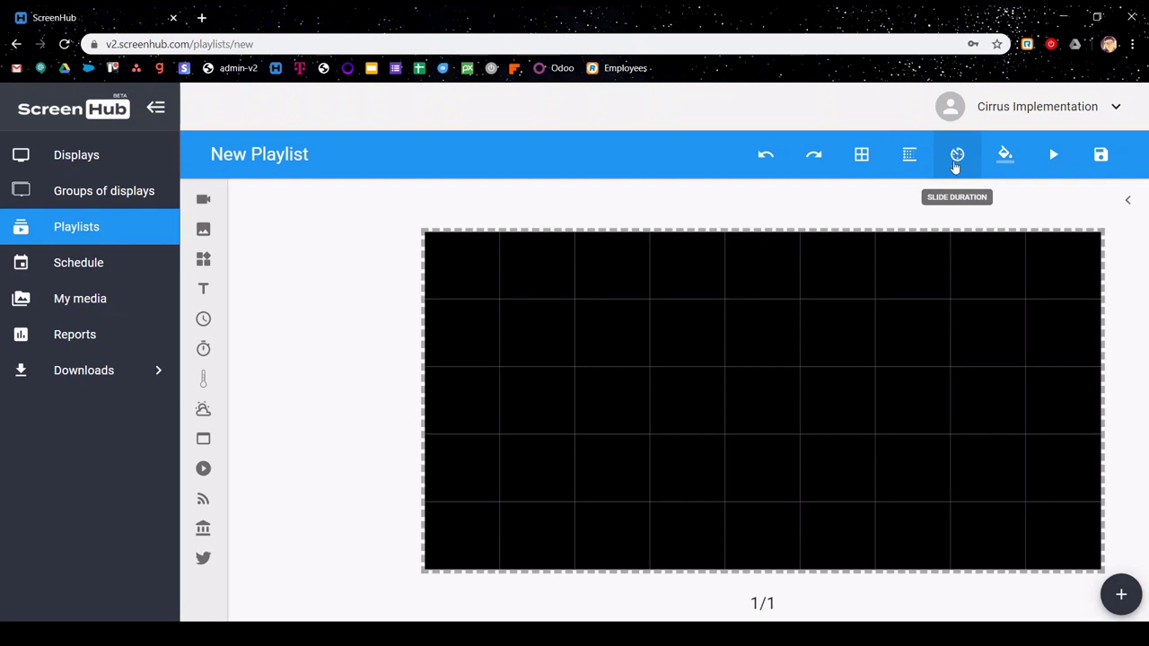
left_click(957, 158)
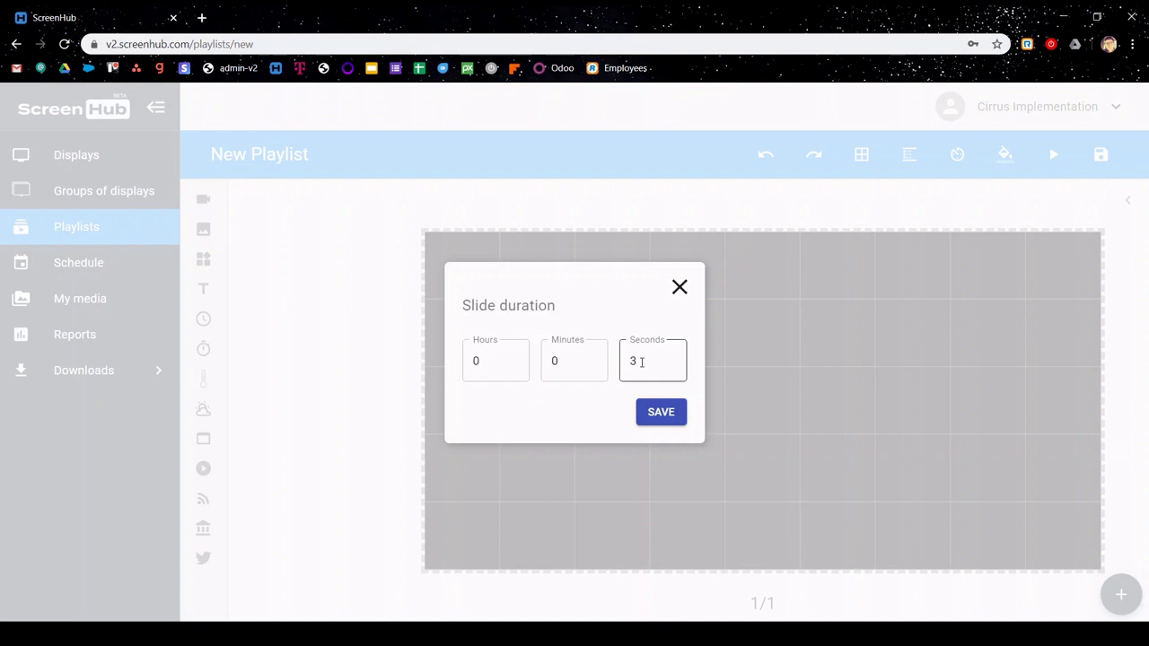
left_click(662, 411)
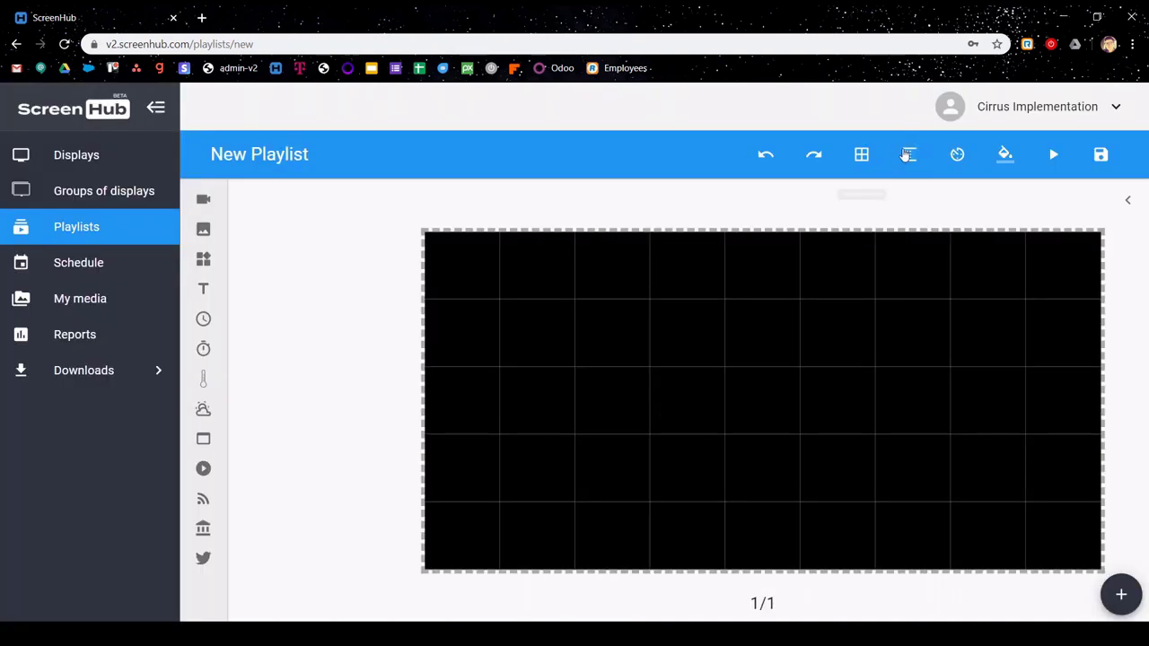
Look at the slide's background color options and the library of uploaded videos without changing anything.
left_click(1006, 157)
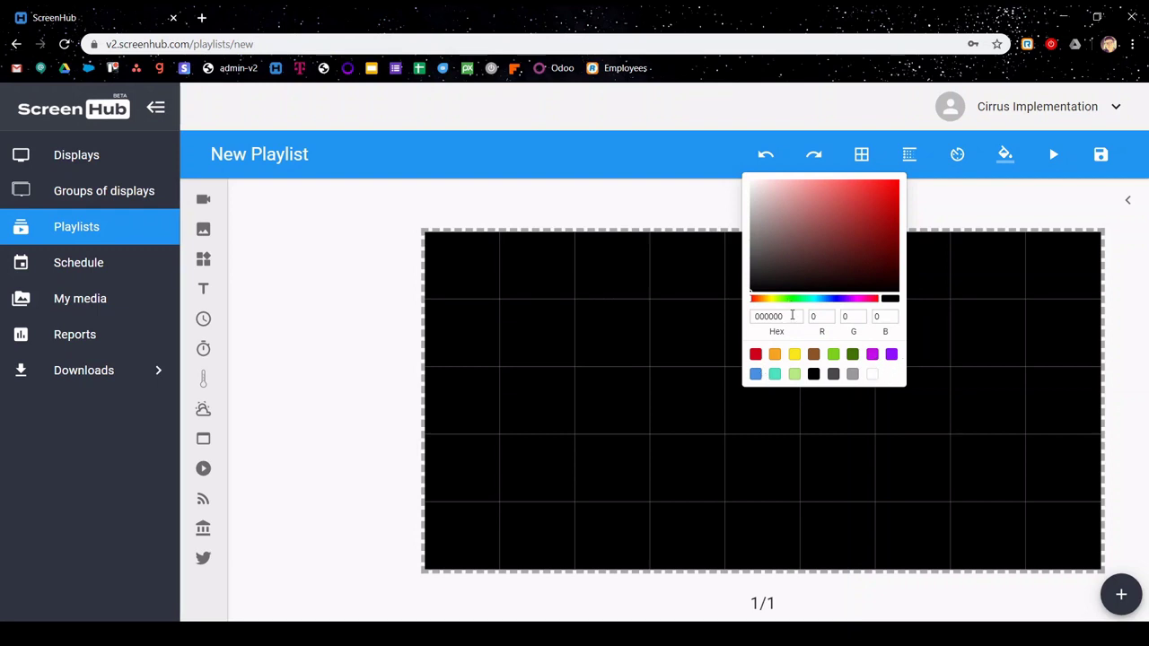
left_click(985, 198)
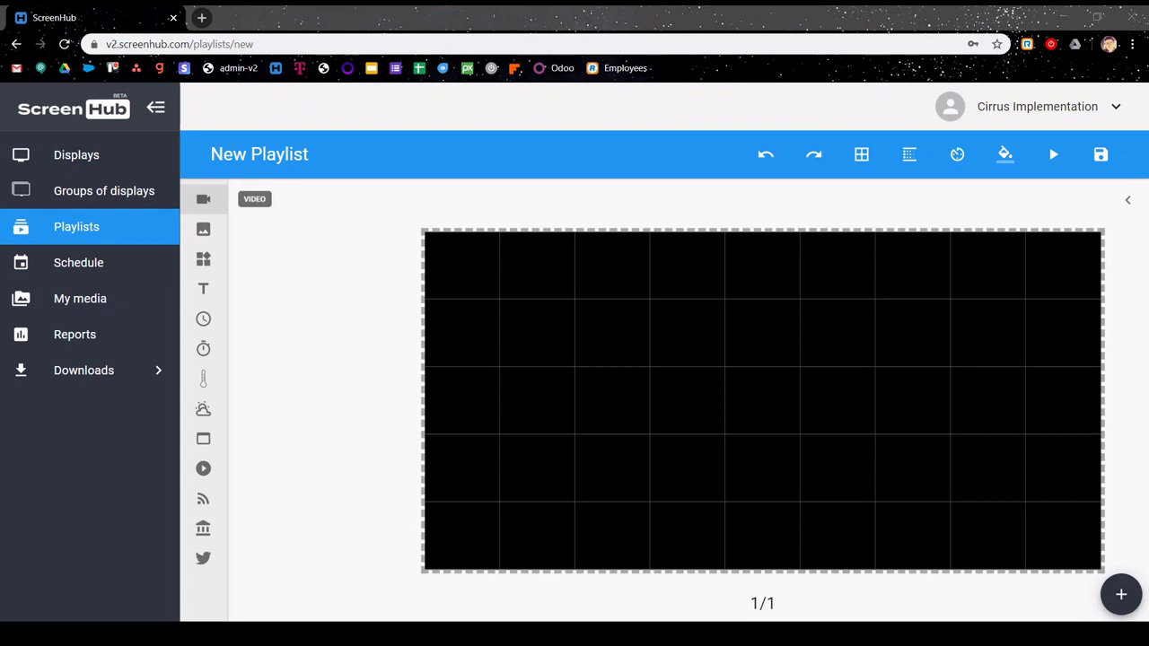
left_click(220, 200)
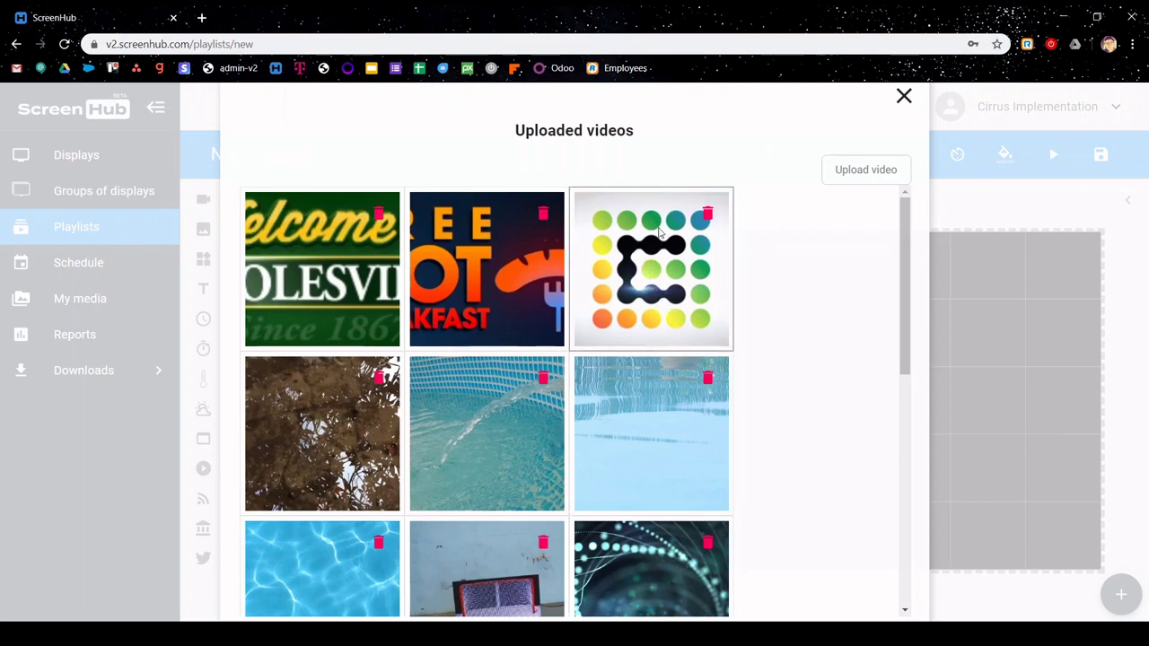
left_click(906, 103)
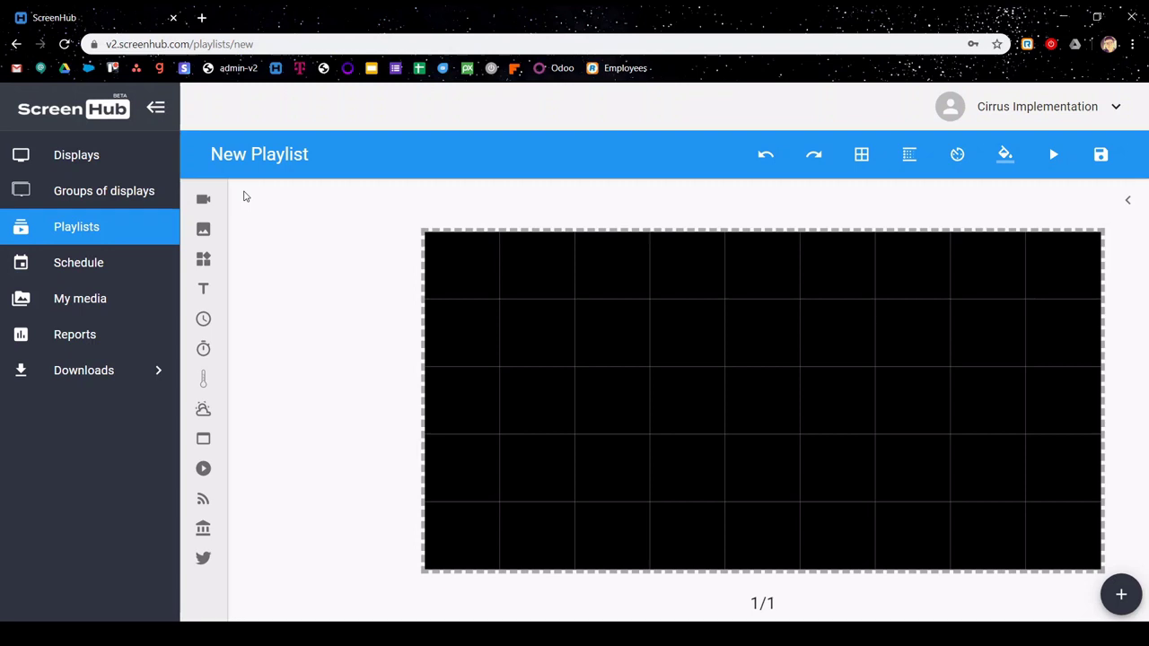
Browse the uploaded, Unsplash and Giphy image sources and insert the snowy mountain landscape from Unsplash into the slide.
left_click(204, 231)
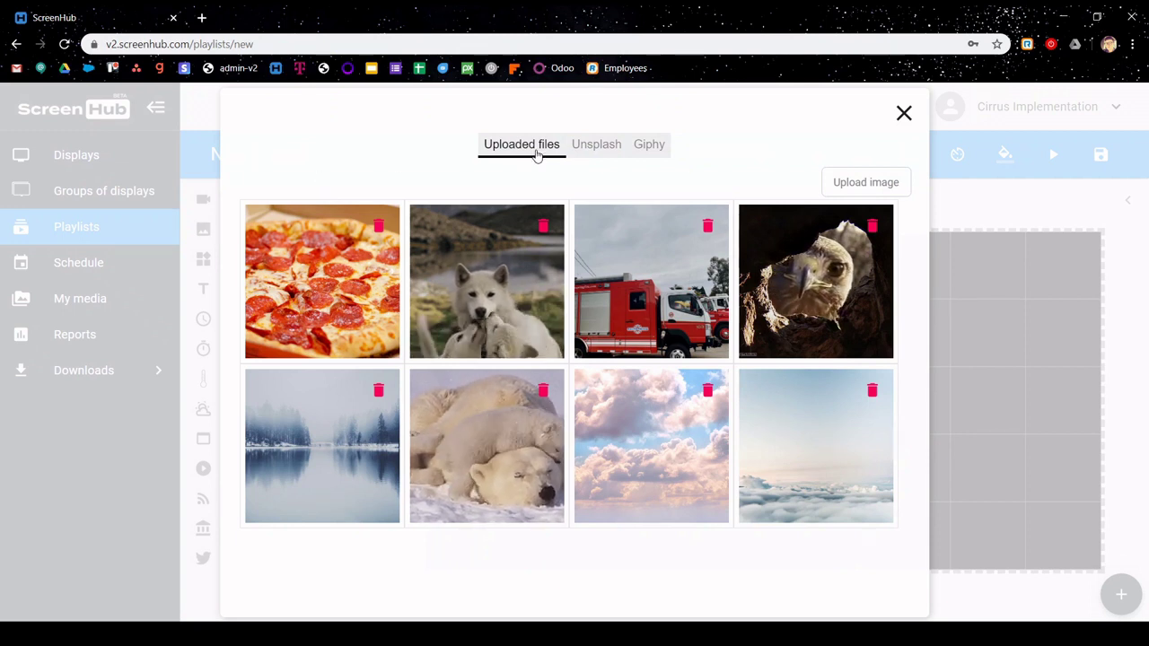
left_click(593, 151)
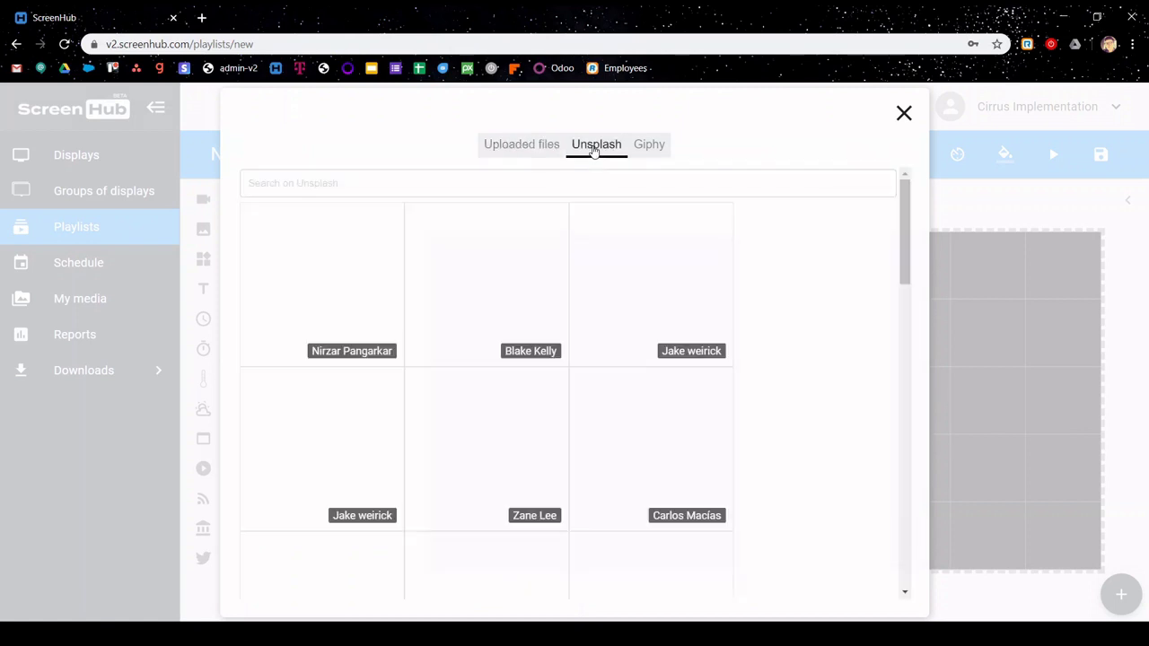
left_click(649, 147)
left_click(598, 149)
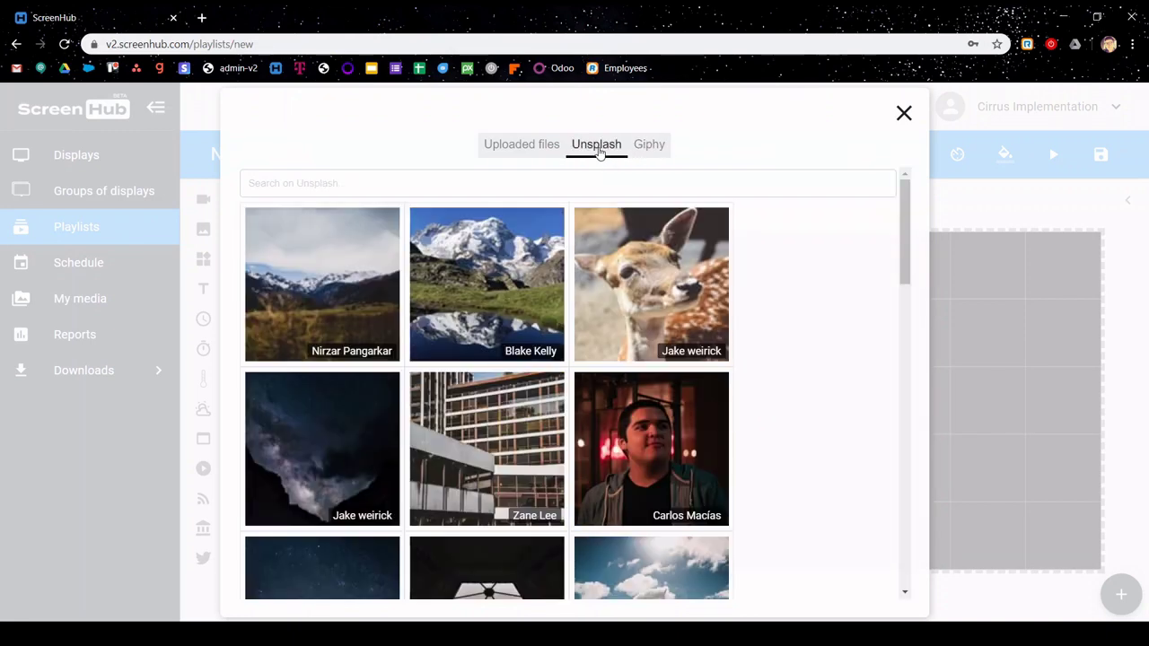
left_click(321, 269)
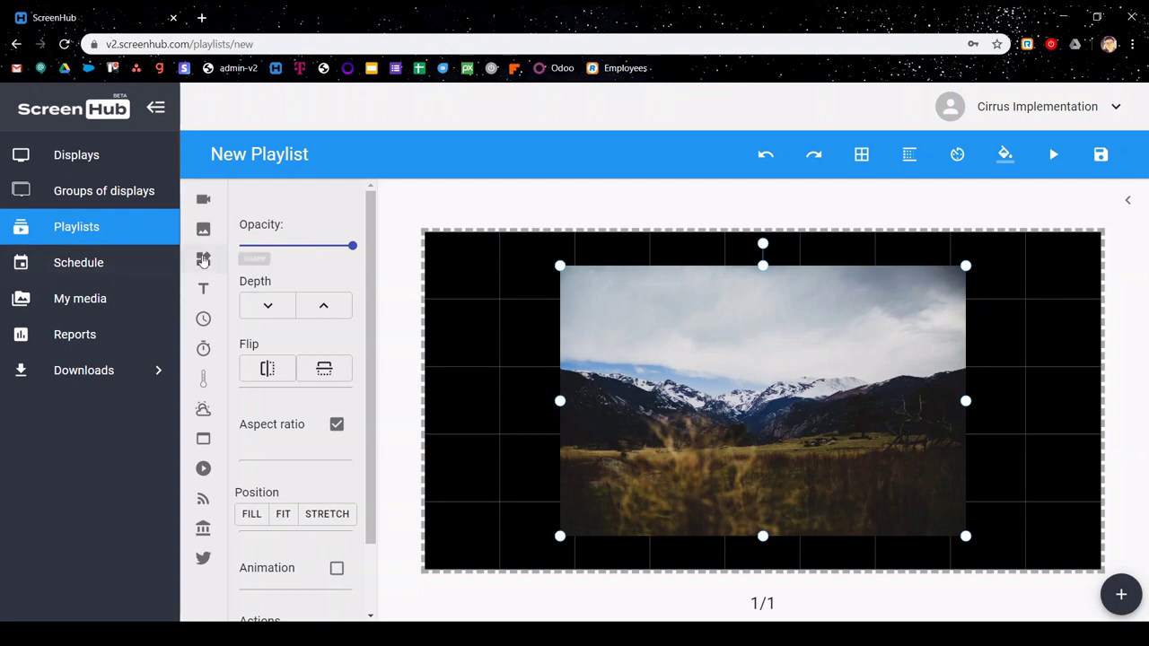
Flip the mountain image horizontally, and try the vertical flip before reverting it.
mouse_move(352, 247)
left_mouse_down()
mouse_move(288, 257)
mouse_move(352, 250)
left_mouse_up()
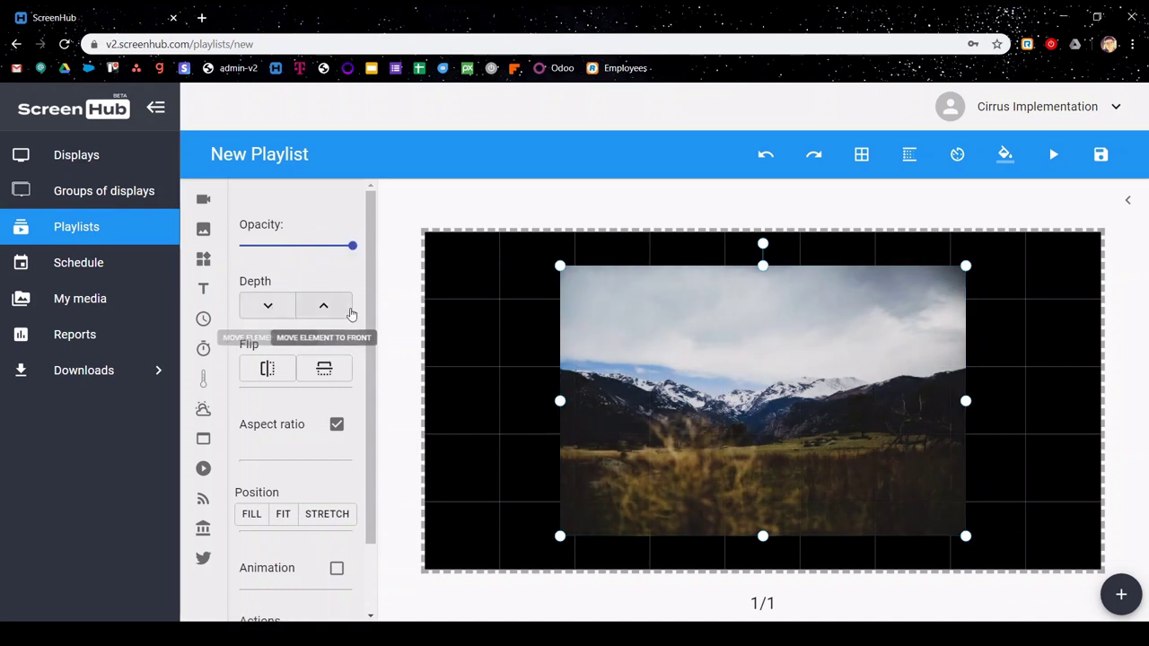
left_click(267, 368)
left_click(317, 372)
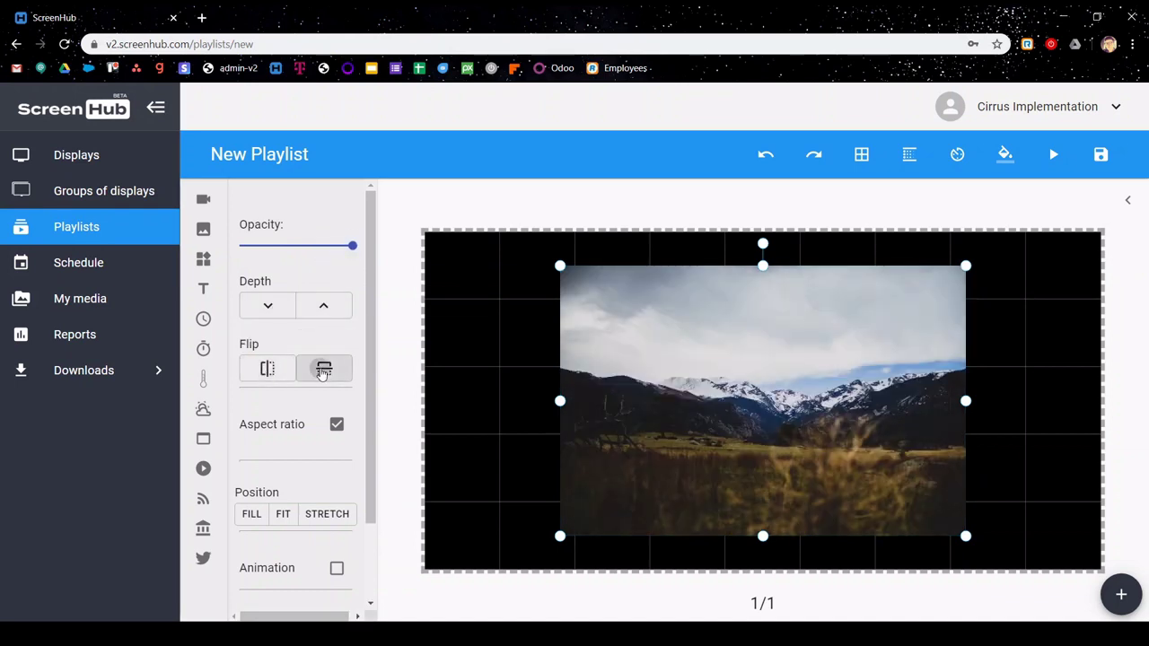
left_click(319, 373)
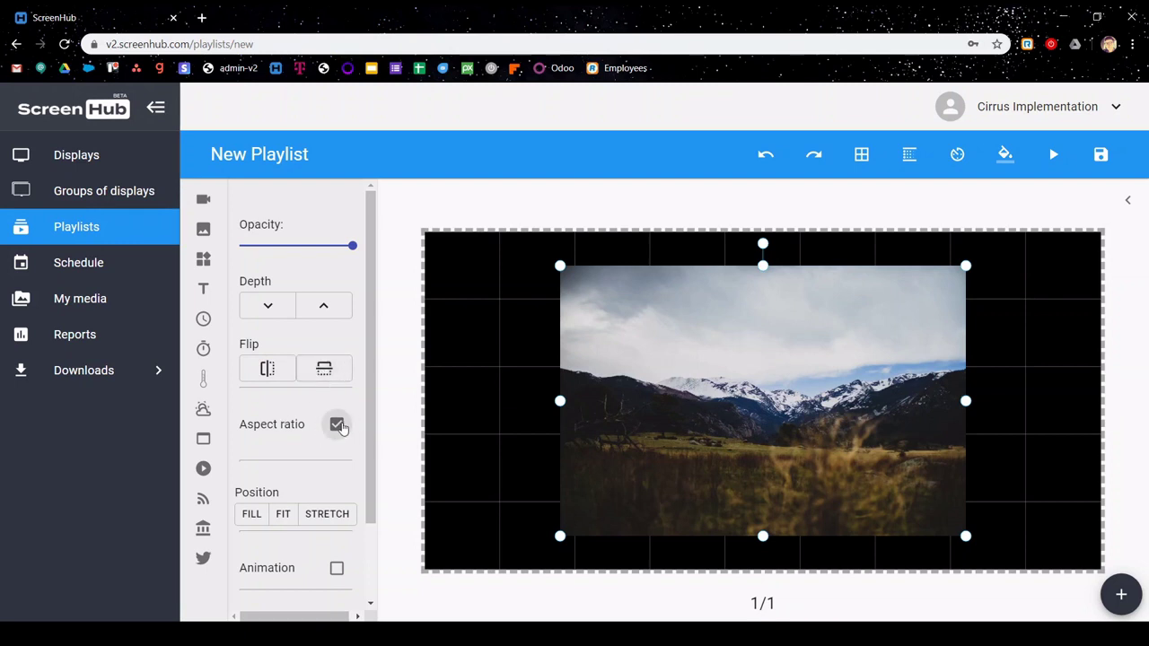
scroll(303, 453, "down", 2)
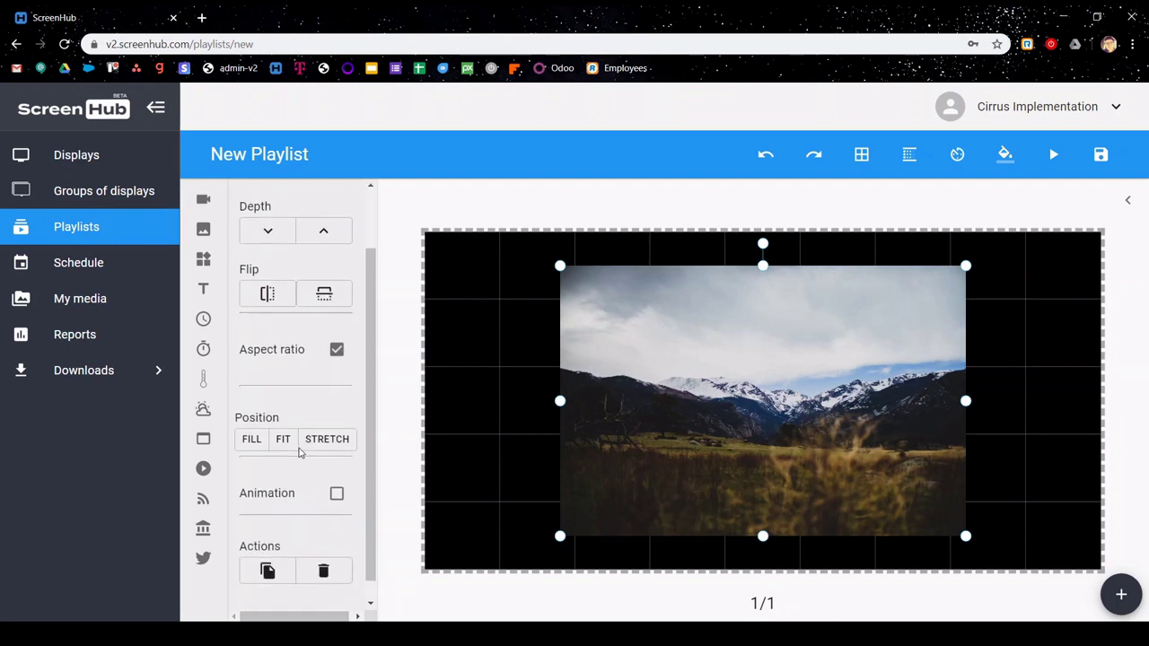
Try the Fill and Fit positions on the mountain image, then apply the Stretch position to it.
left_click(253, 441)
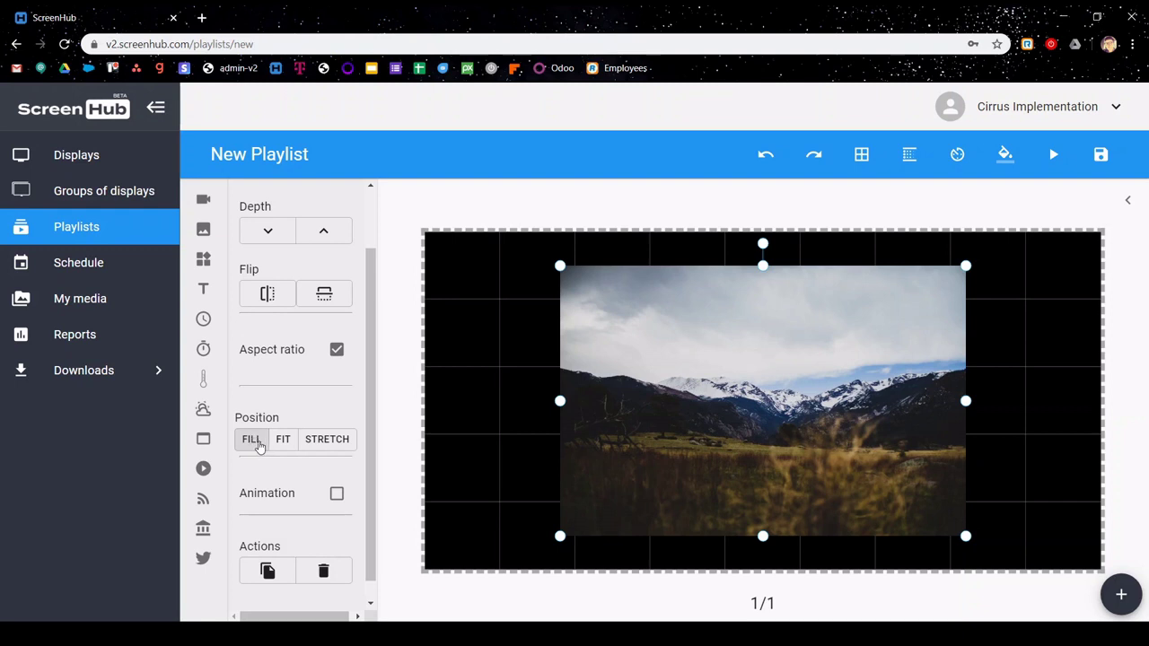
left_click(253, 441)
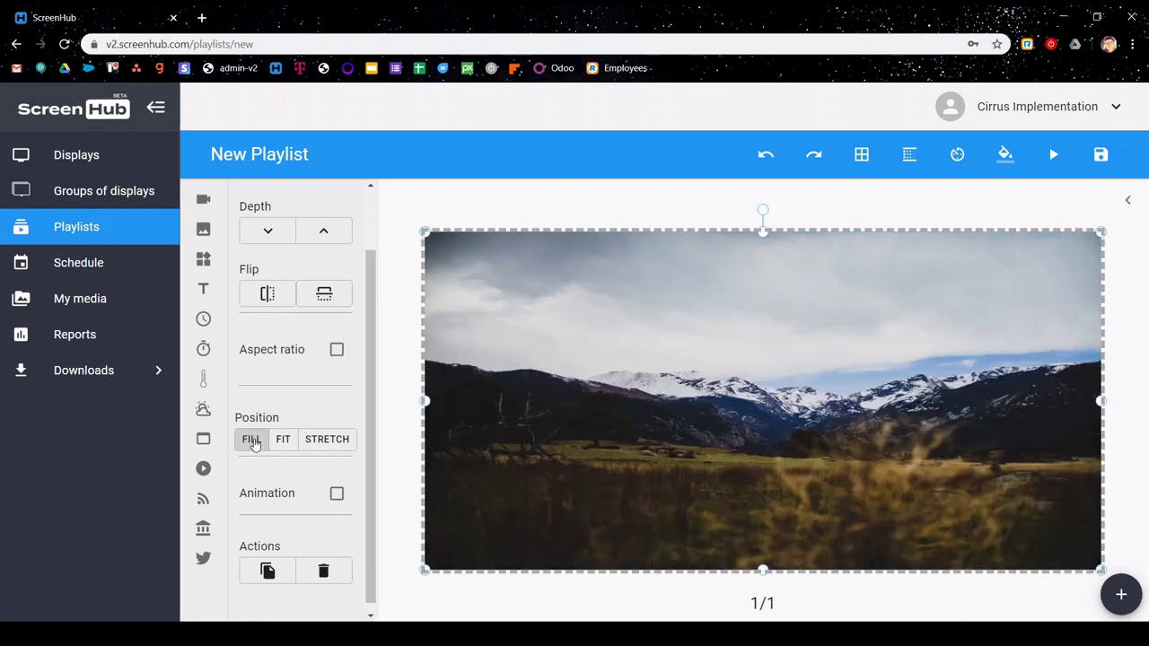
left_click(281, 445)
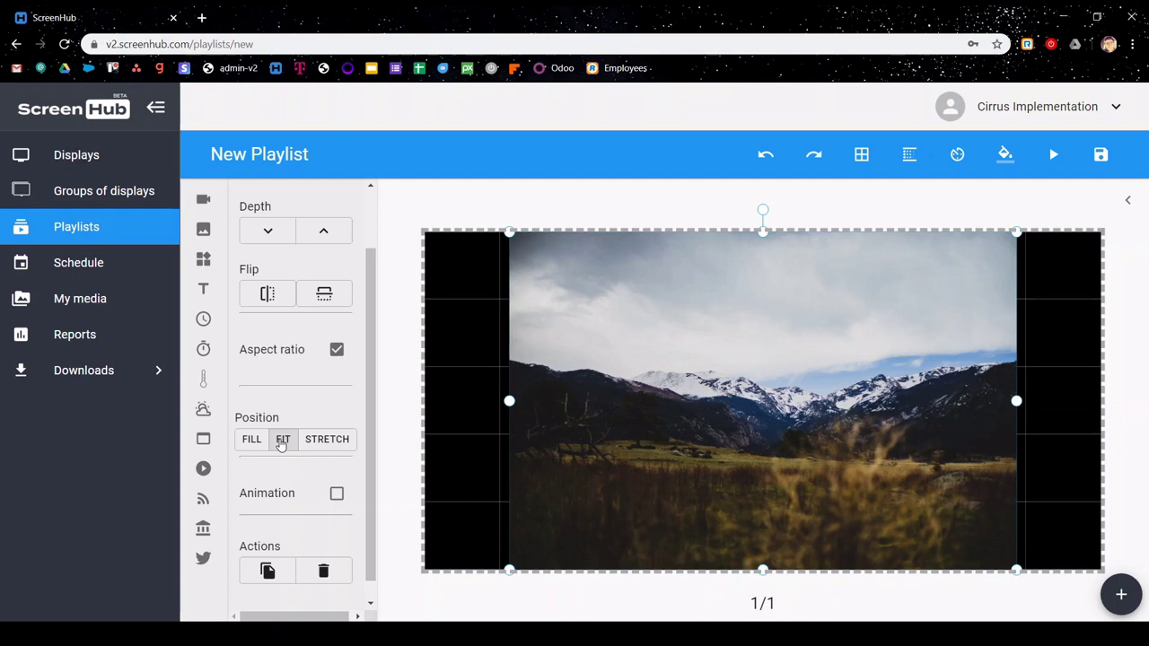
left_click(327, 441)
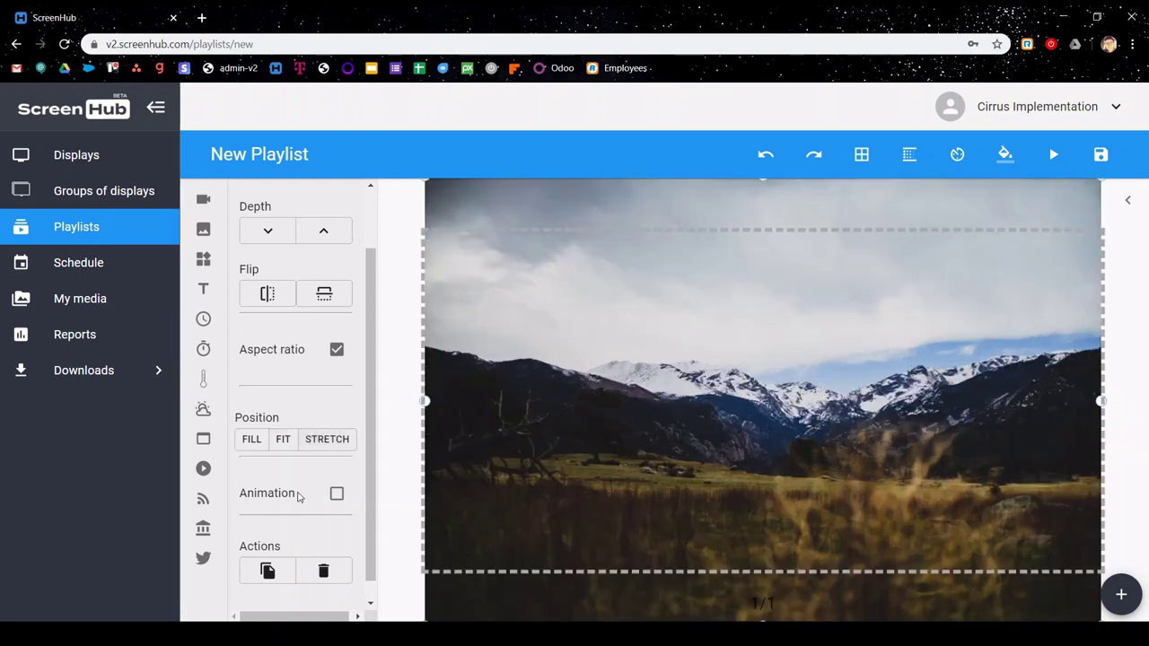
Enable the image's Scroll to right animation with a 2s duration and play it, then delete the image from the slide.
left_click(336, 494)
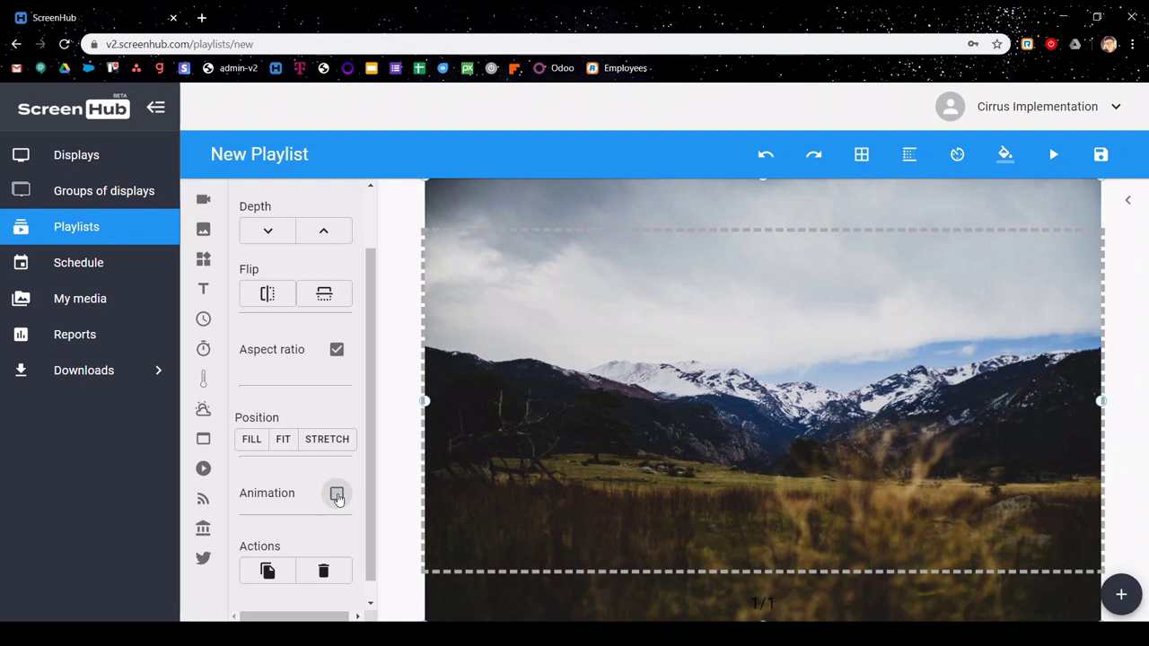
scroll(308, 494, "down", 2)
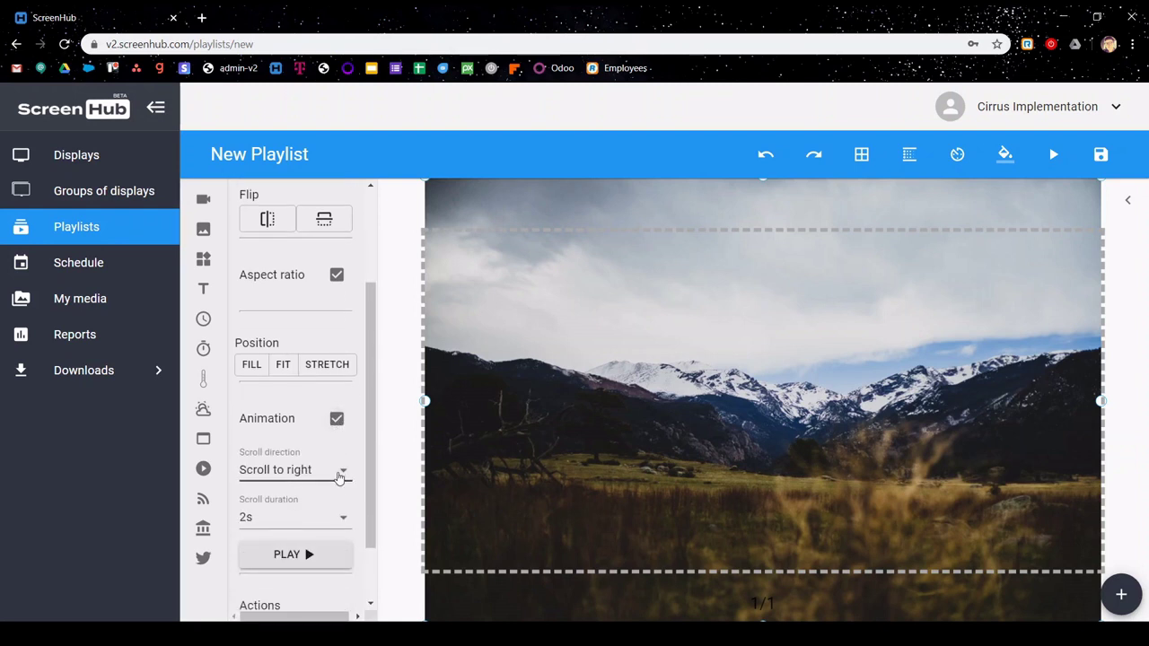
scroll(326, 446, "down", 2)
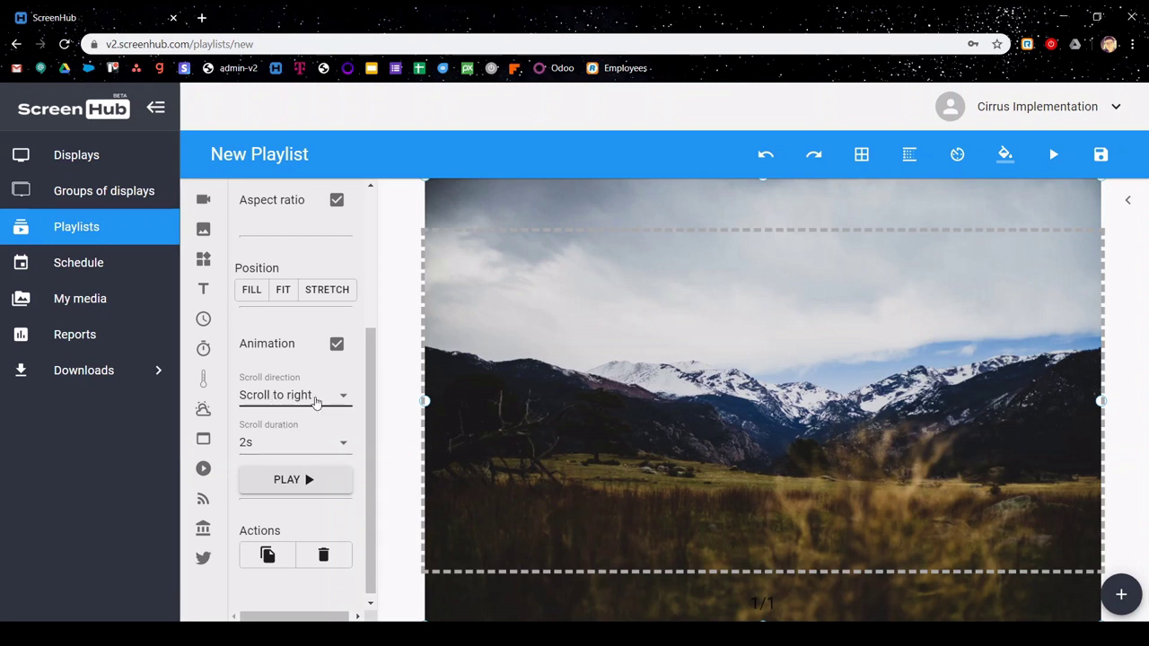
left_click(294, 482)
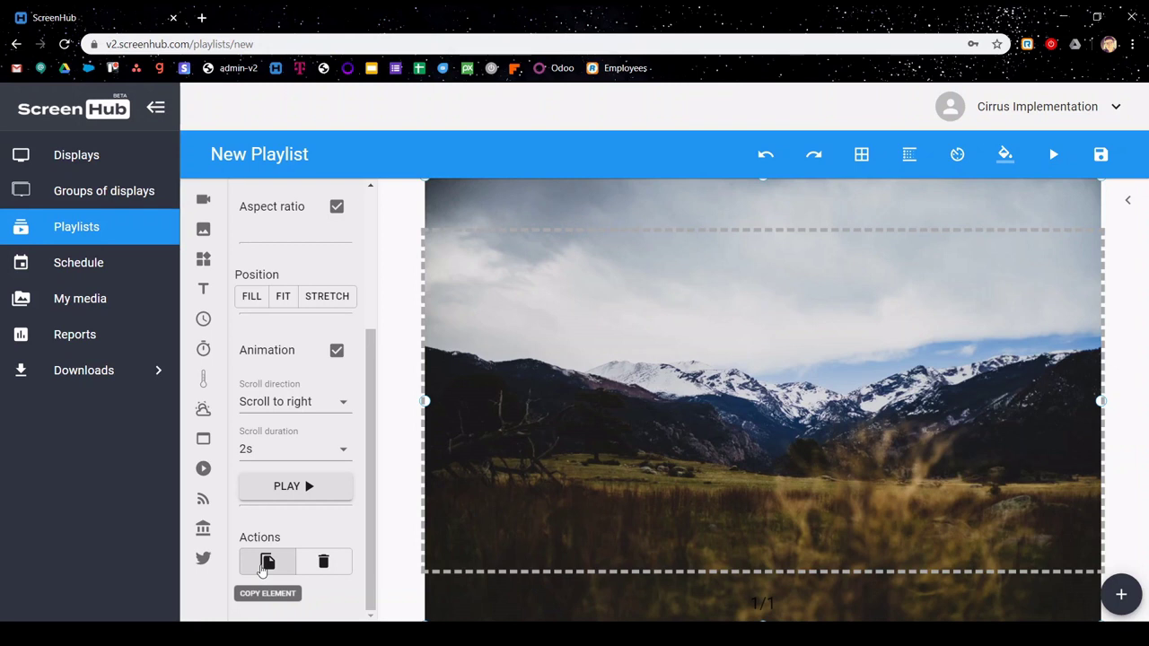
left_click(324, 562)
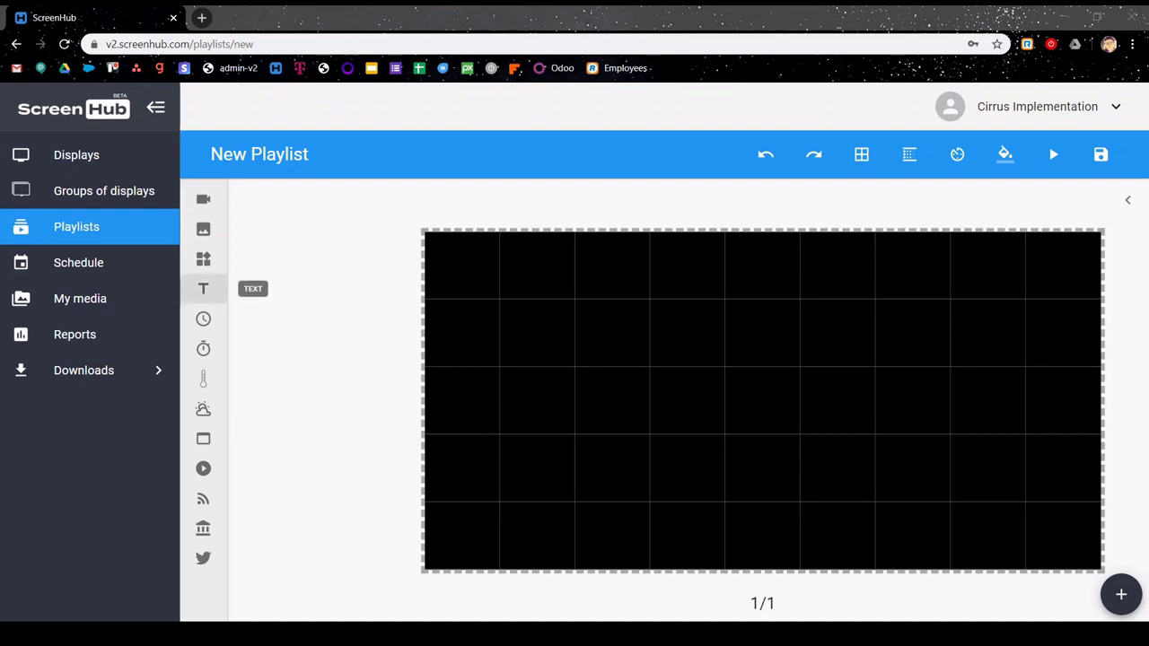
Add a text element to the slide, look at its stroke width options, and set its font family to Adamina.
left_click(204, 289)
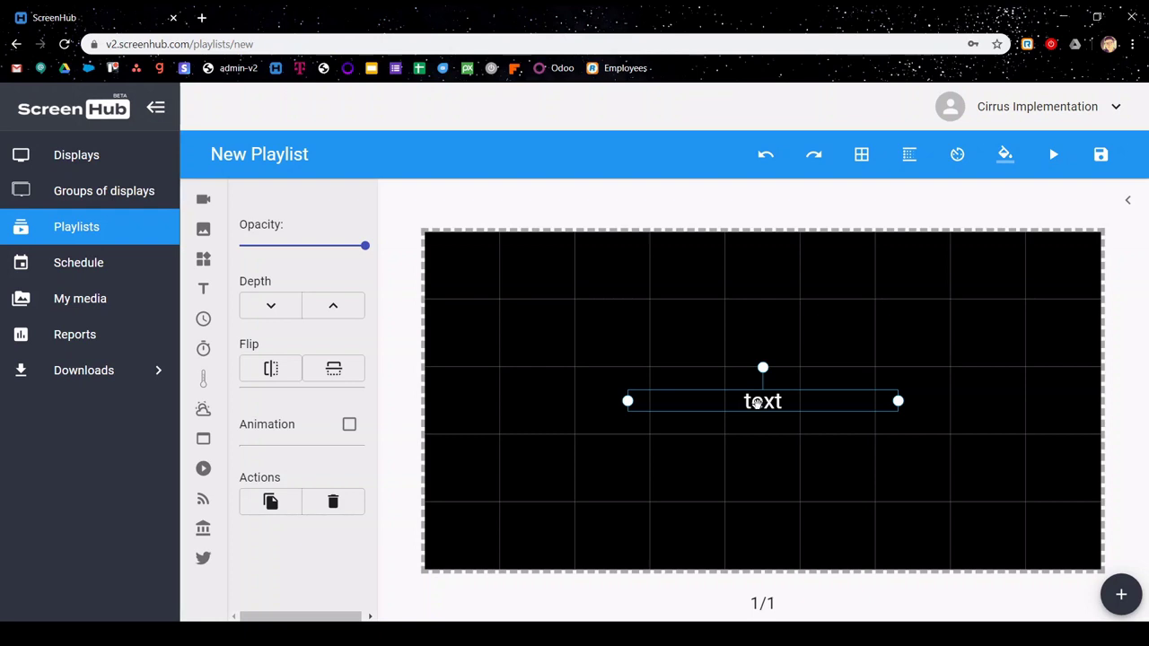
double_click(757, 404)
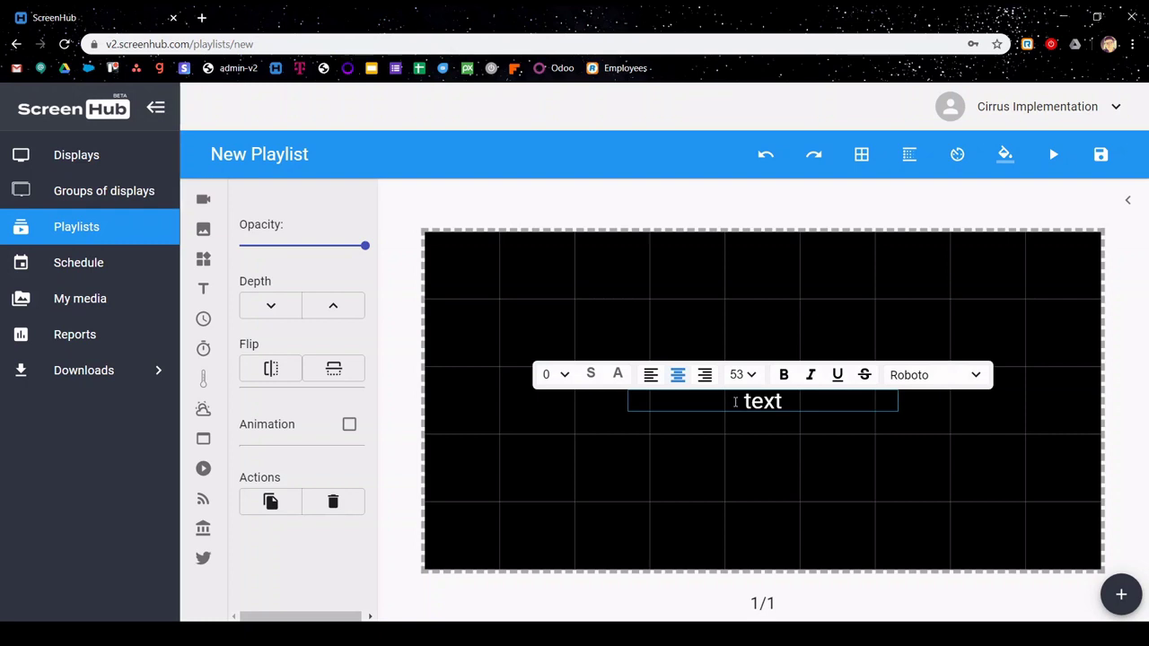
left_click_drag(736, 402, 783, 405)
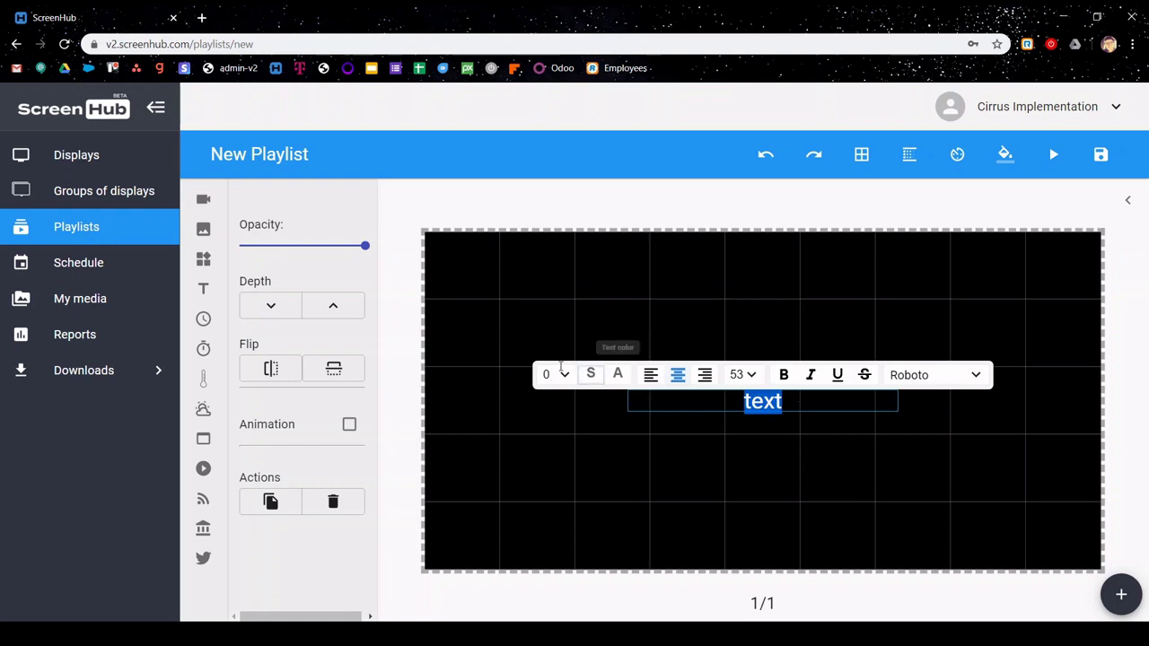
left_click(564, 375)
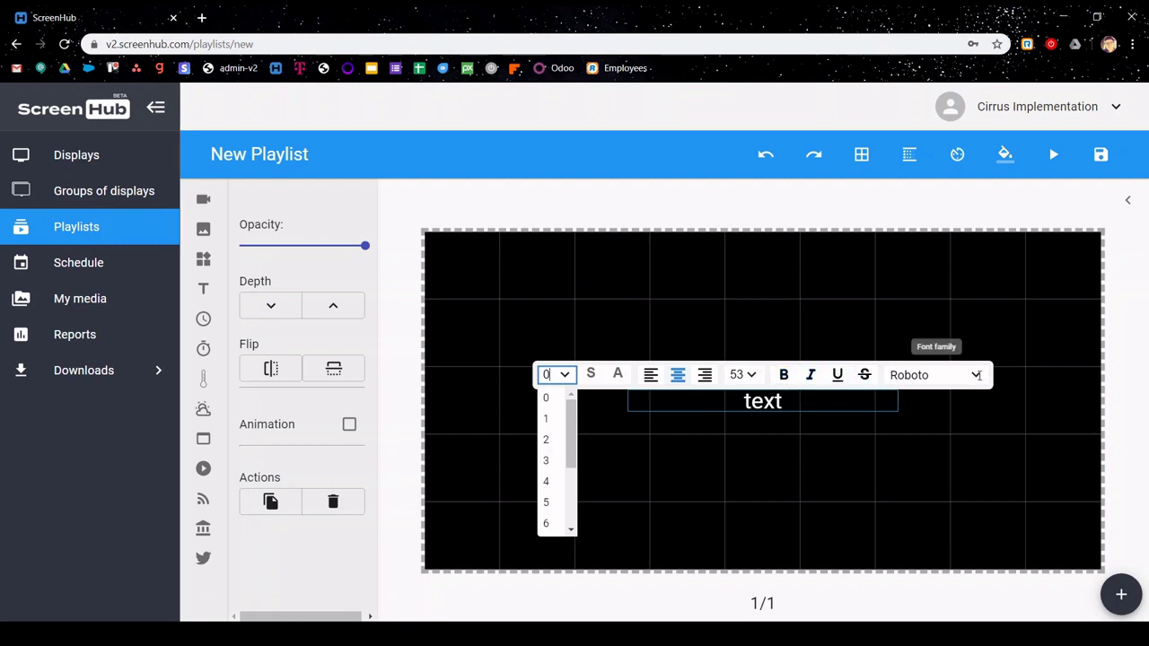
left_click(967, 377)
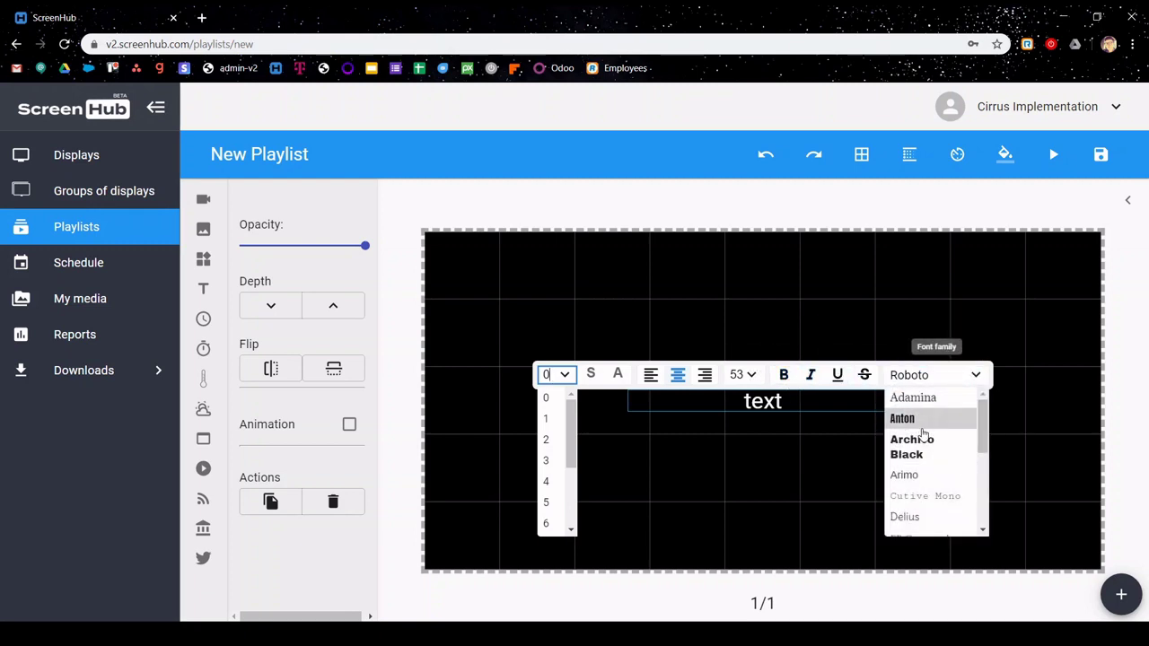
left_click(935, 399)
left_click(733, 477)
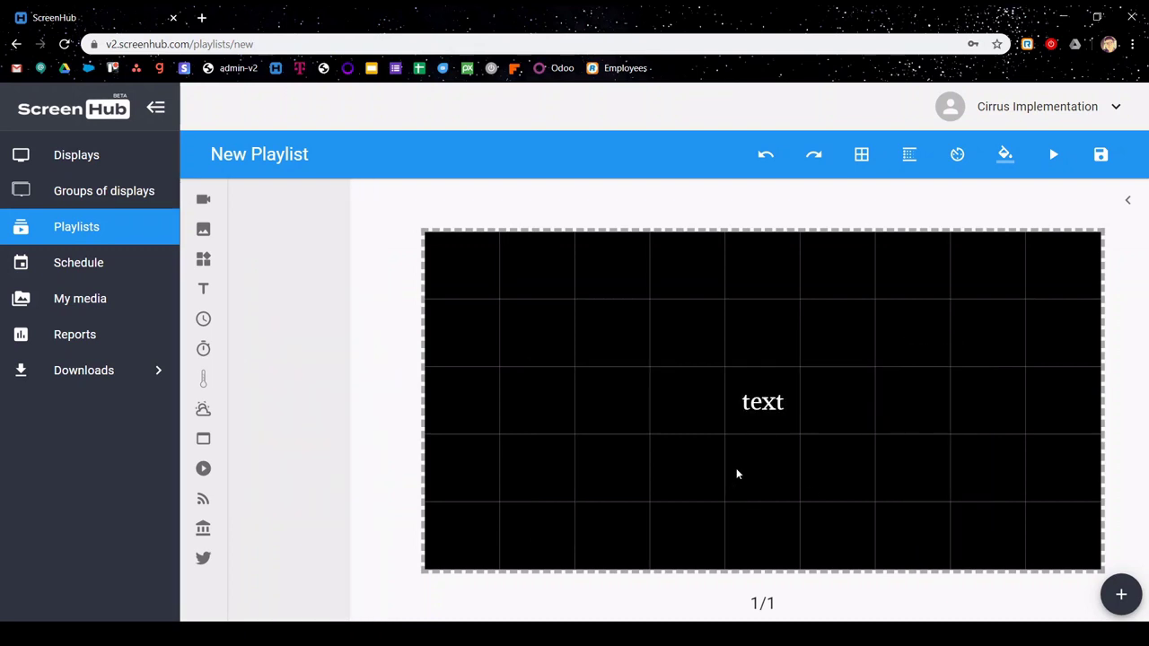
Try the text element's opacity control, leaving it at full opacity, and delete the element from the slide.
left_click(747, 403)
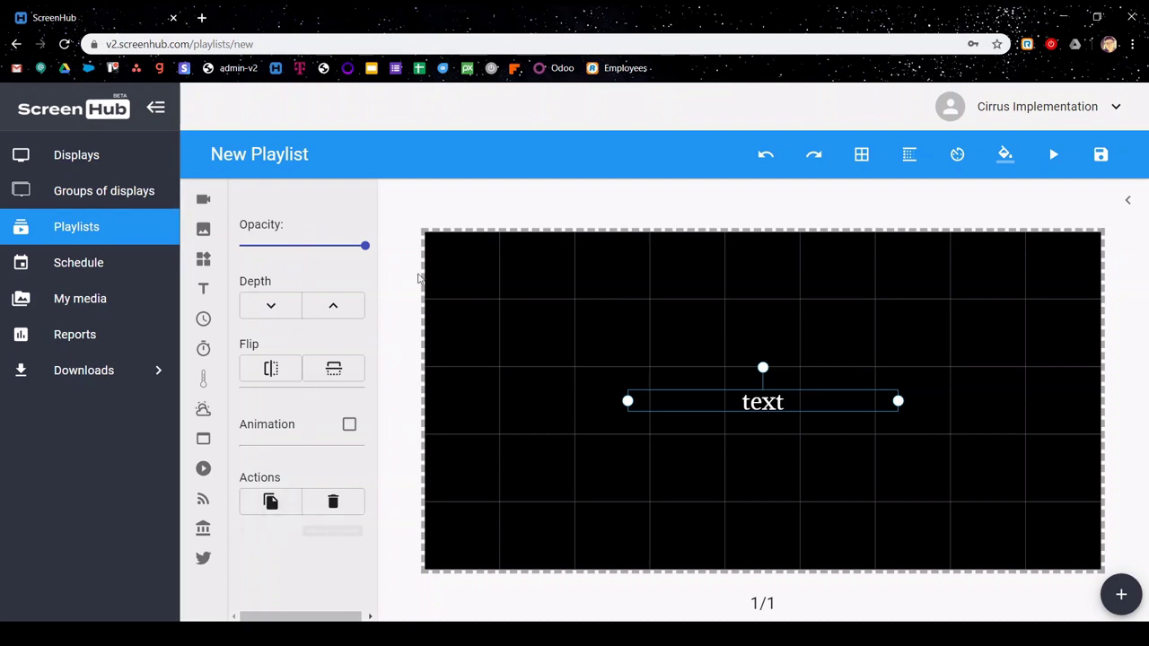
left_click(362, 249)
left_click_drag(362, 249, 385, 242)
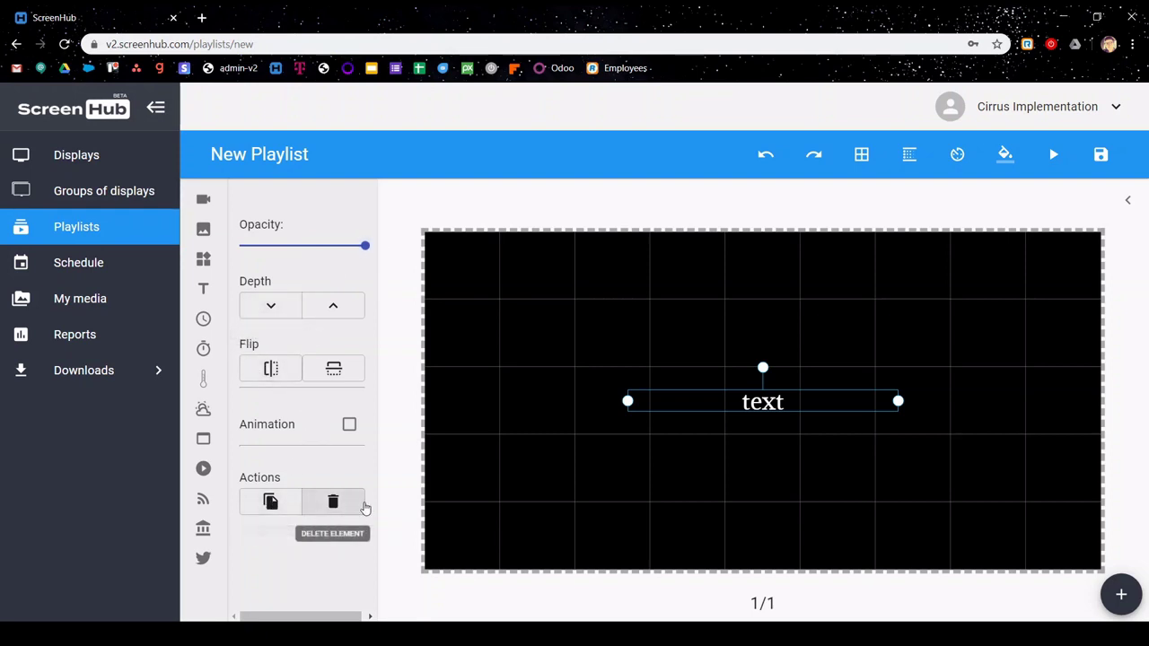
left_click(333, 503)
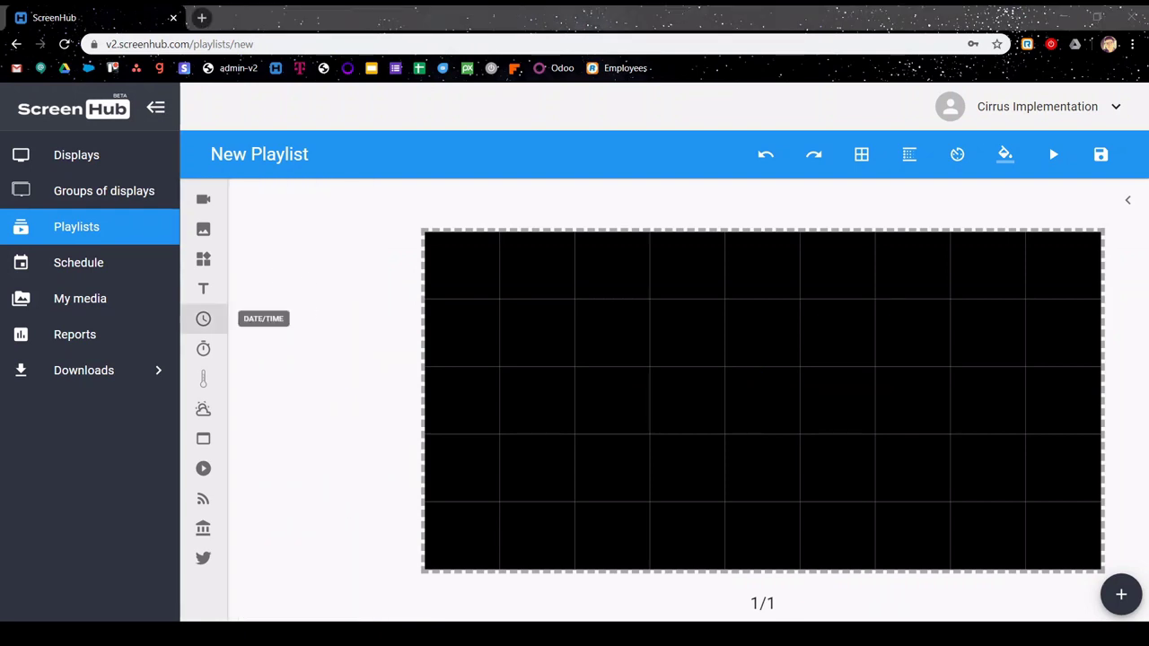
Add a date/time element to the slide and set its format to 2/19/20.
left_click(203, 319)
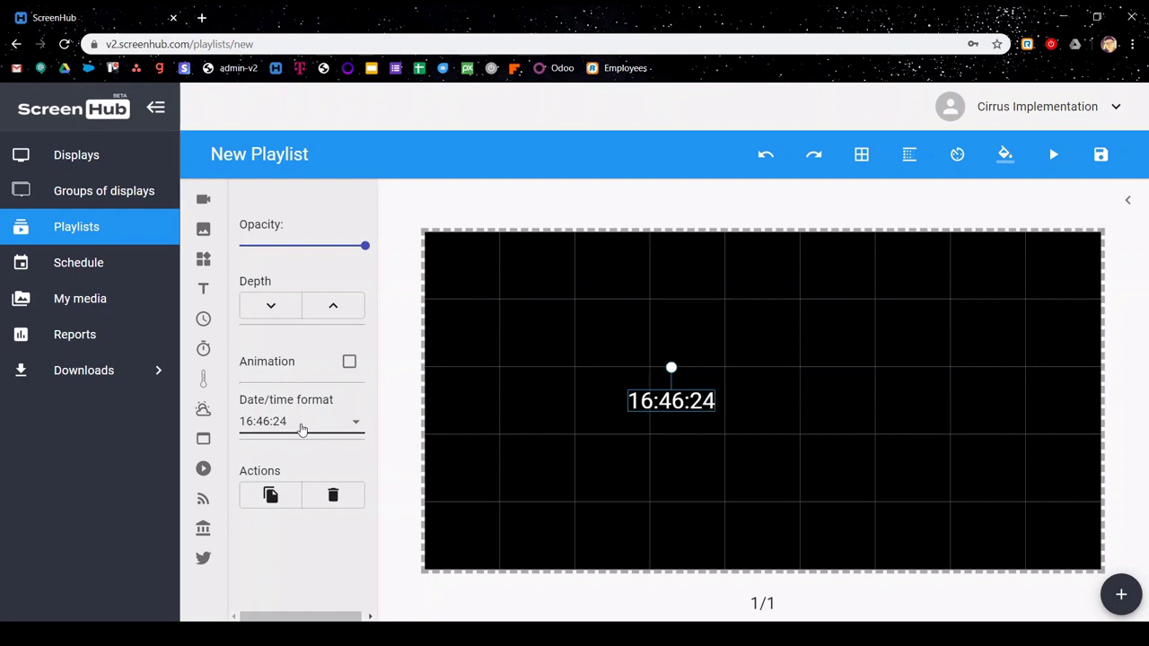
left_click(302, 428)
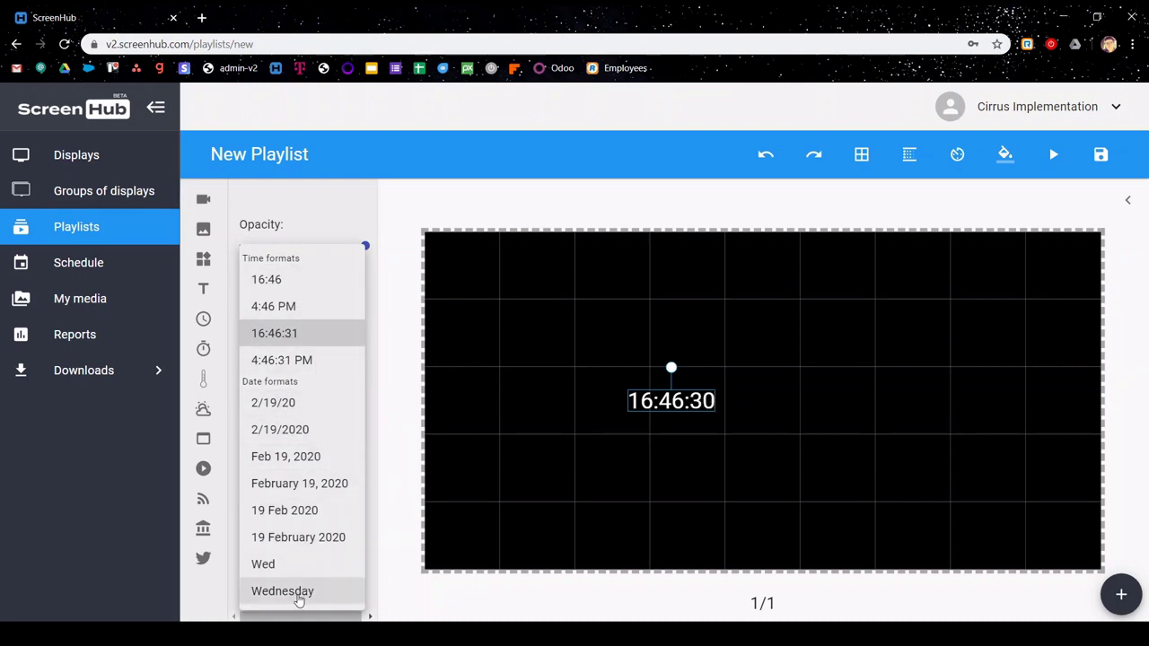
left_click(302, 408)
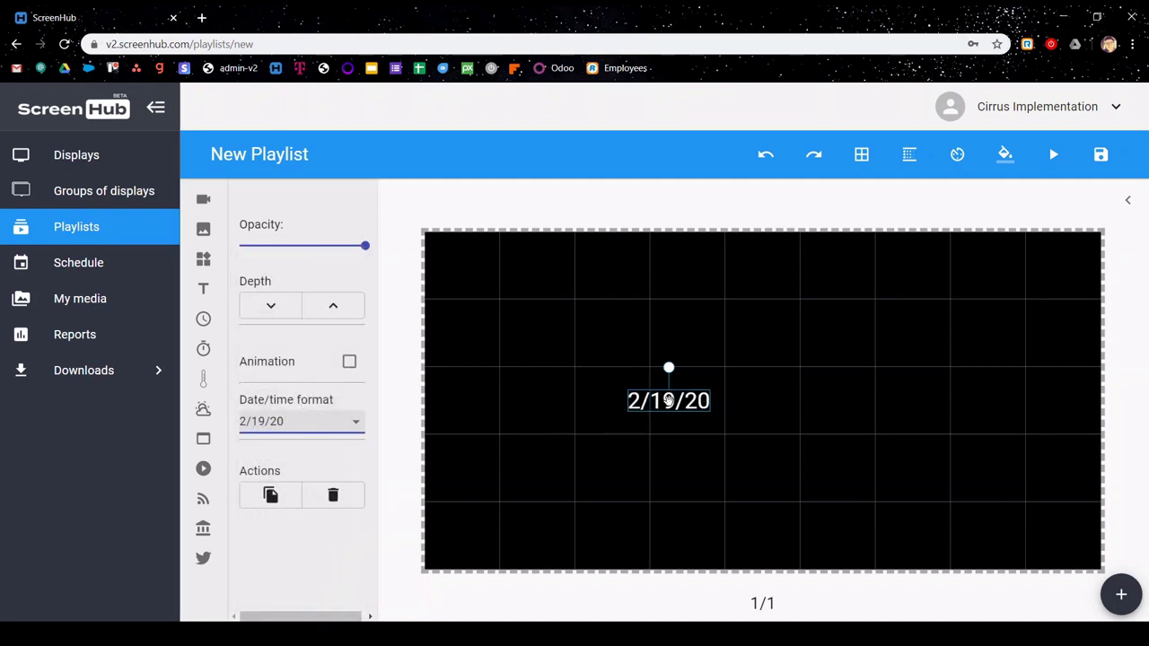
Open the date element's text formatting options and delete the element from the slide.
left_click(659, 402)
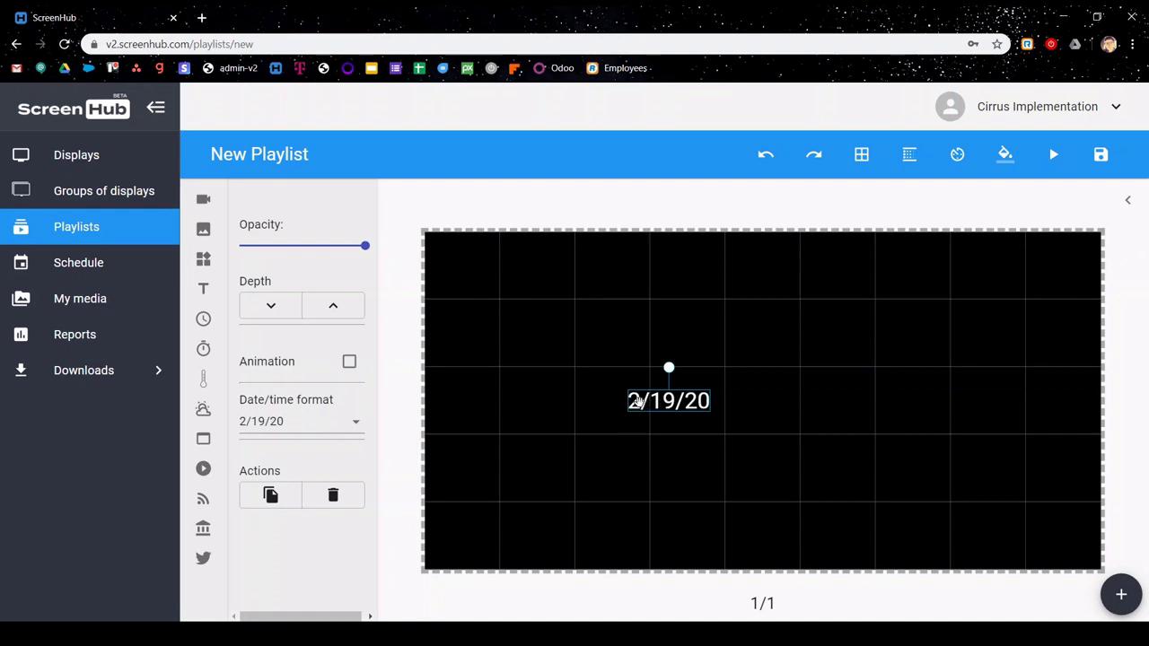
left_click(644, 404)
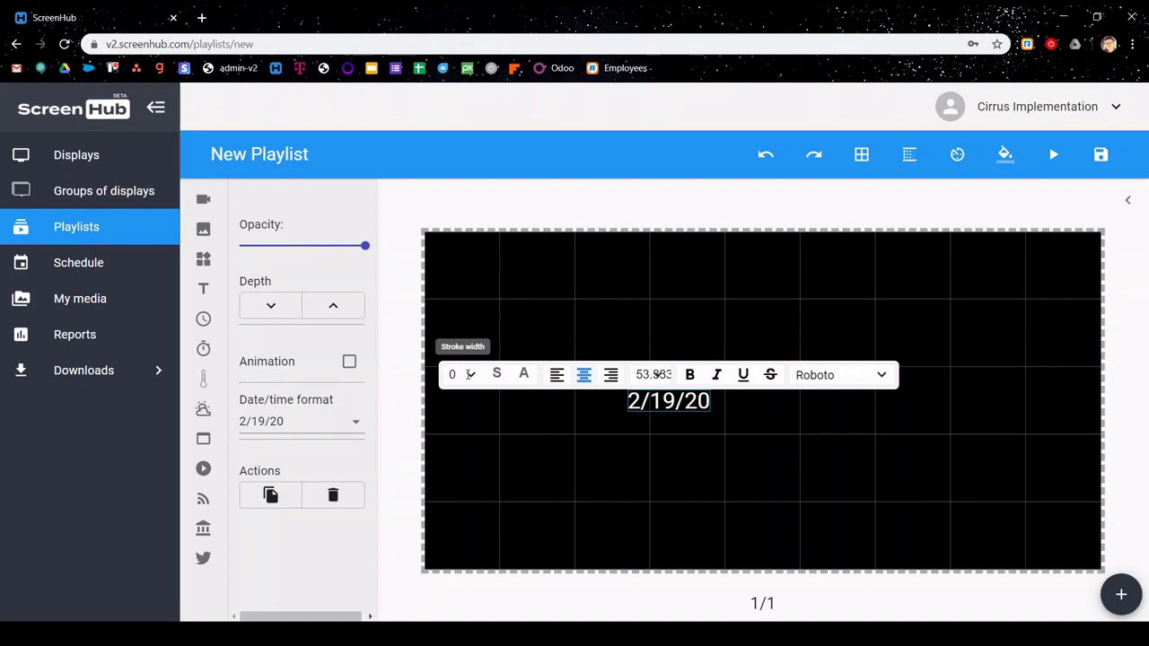
key("Delete")
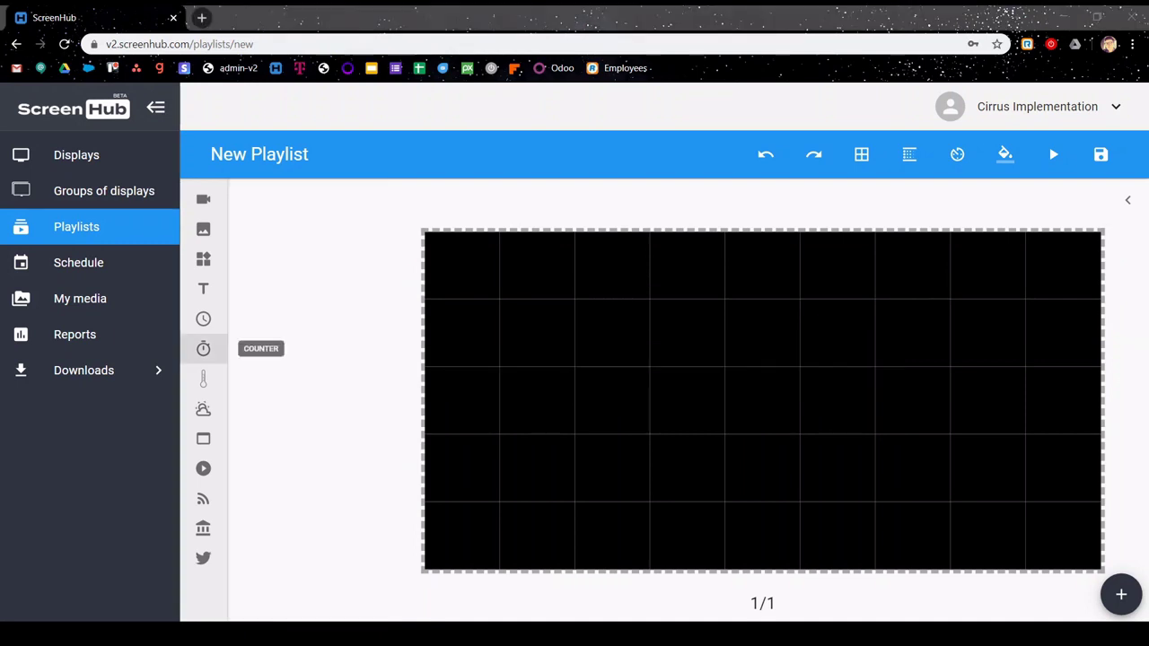
Add a countdown counter with day, hour, minute and second labels to the slide, and delete it.
left_click(203, 350)
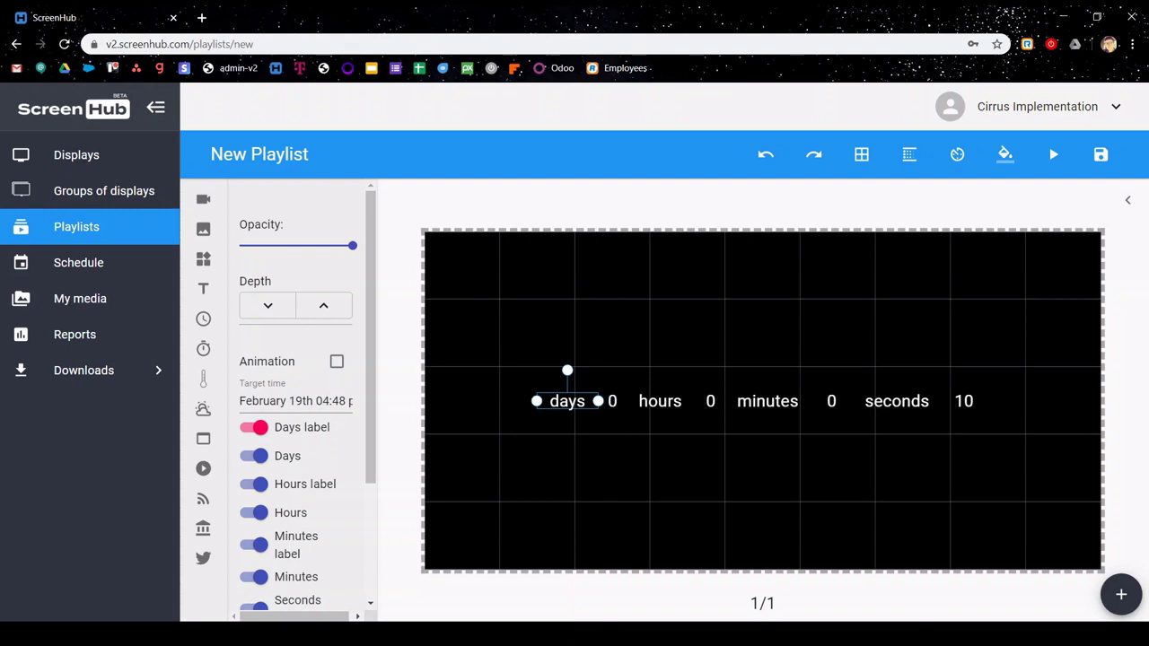
key("Delete")
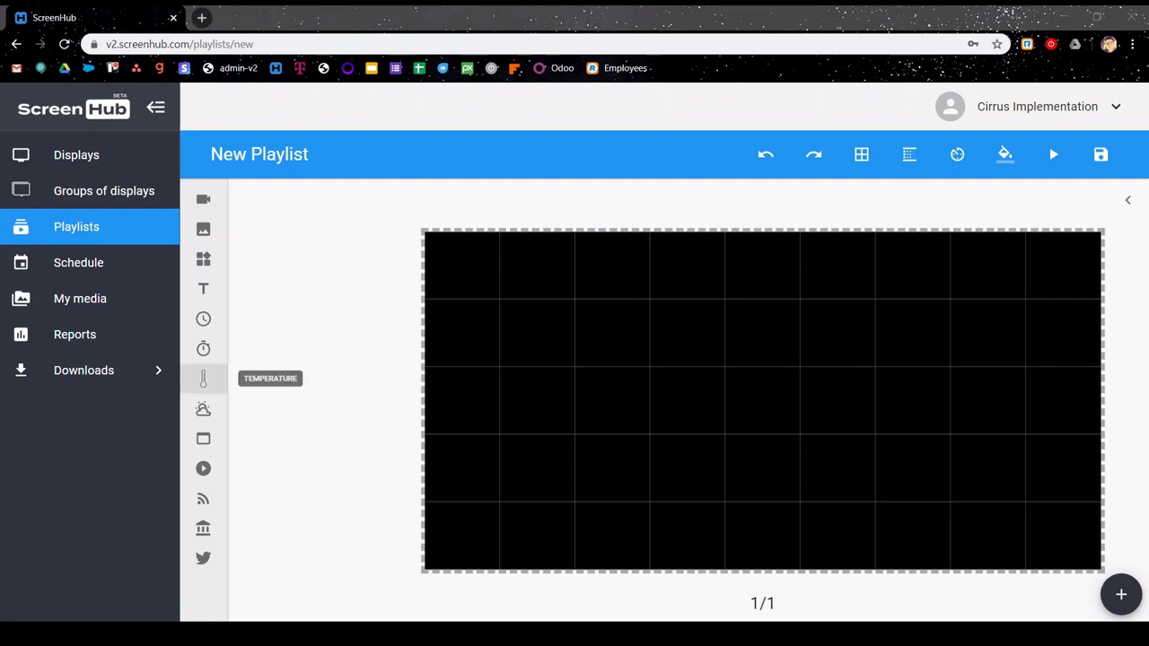
Try out a temperature element, viewing its icon sets and text formatting options, and delete it from the slide.
left_click(205, 379)
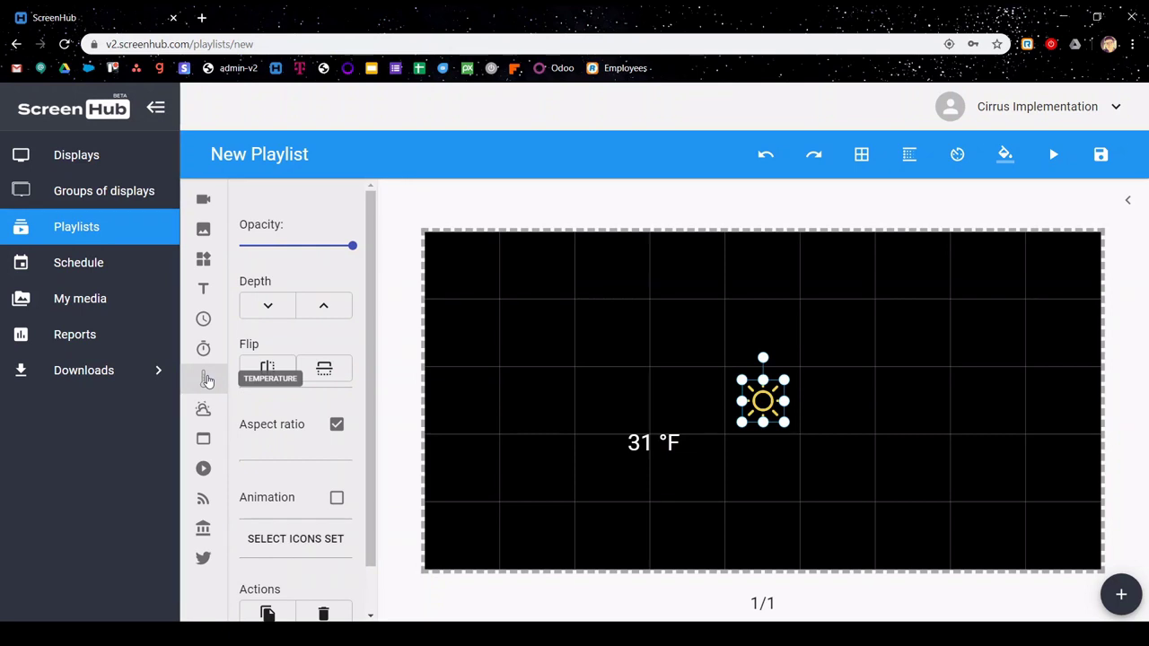
left_click(279, 548)
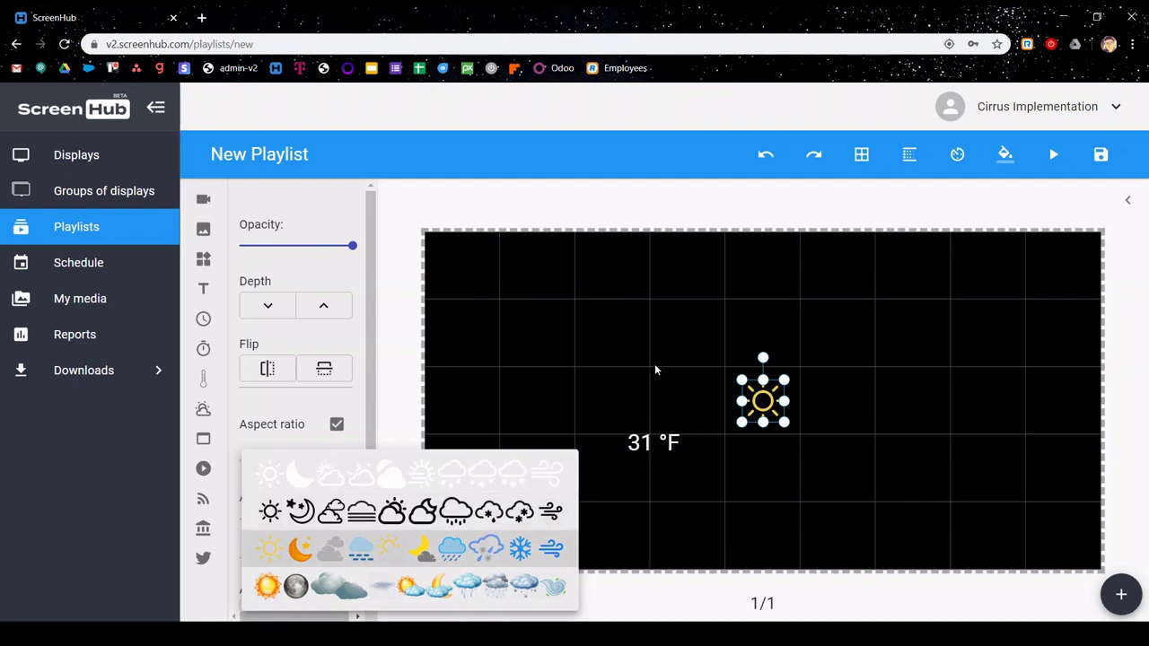
left_click(640, 441)
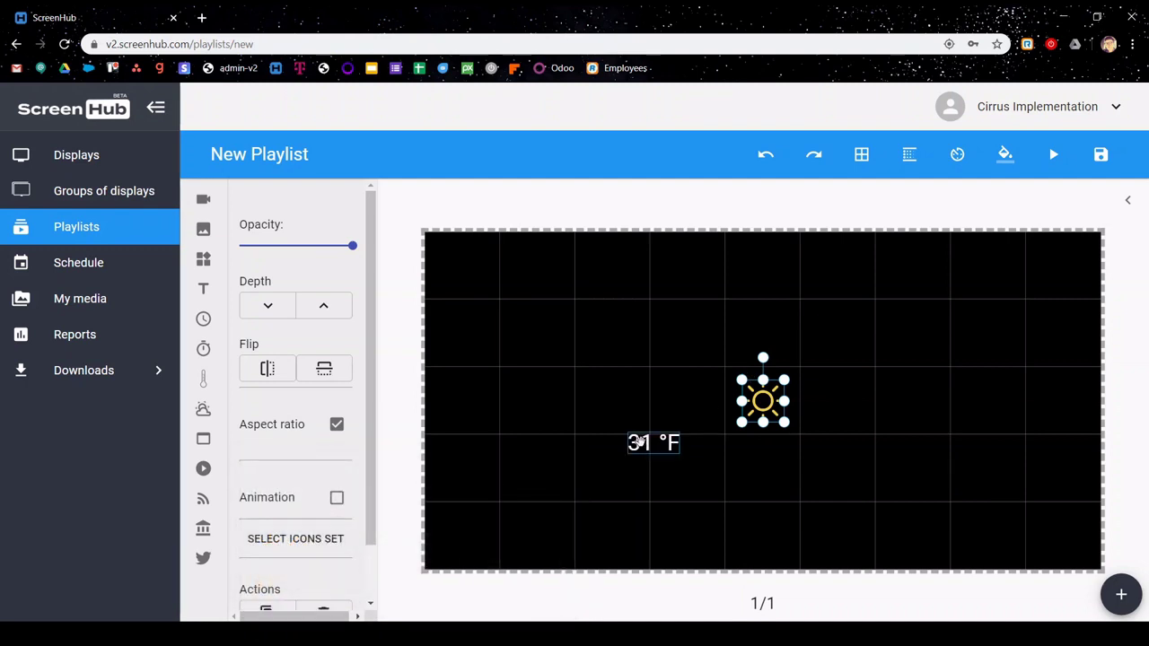
left_click(639, 443)
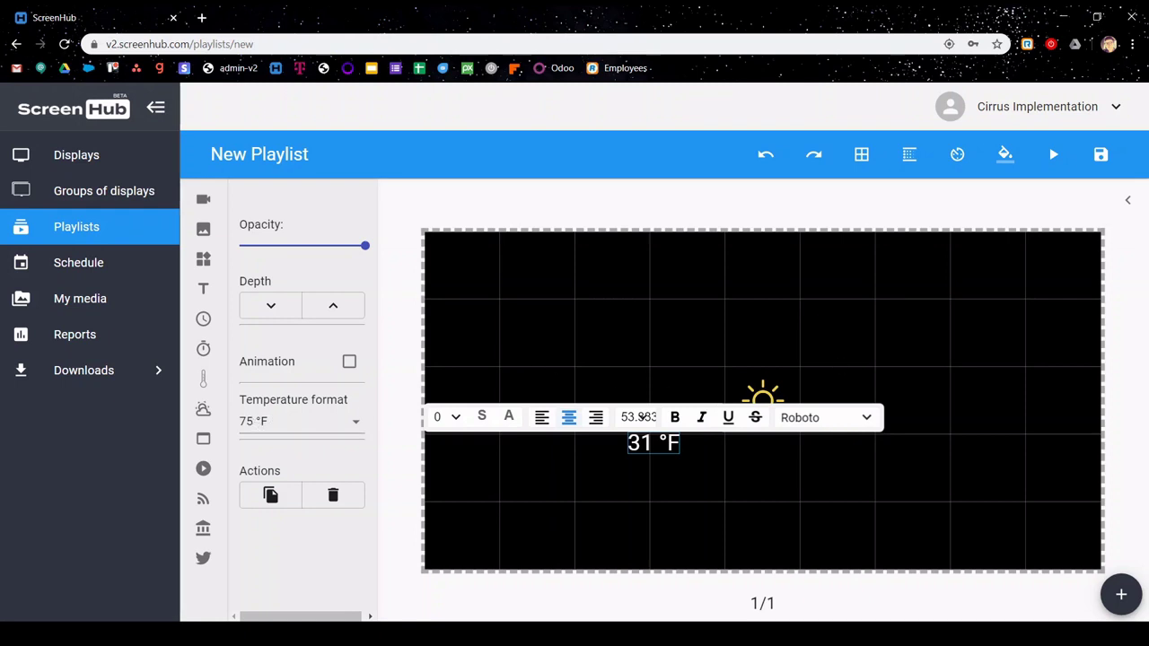
key("Delete")
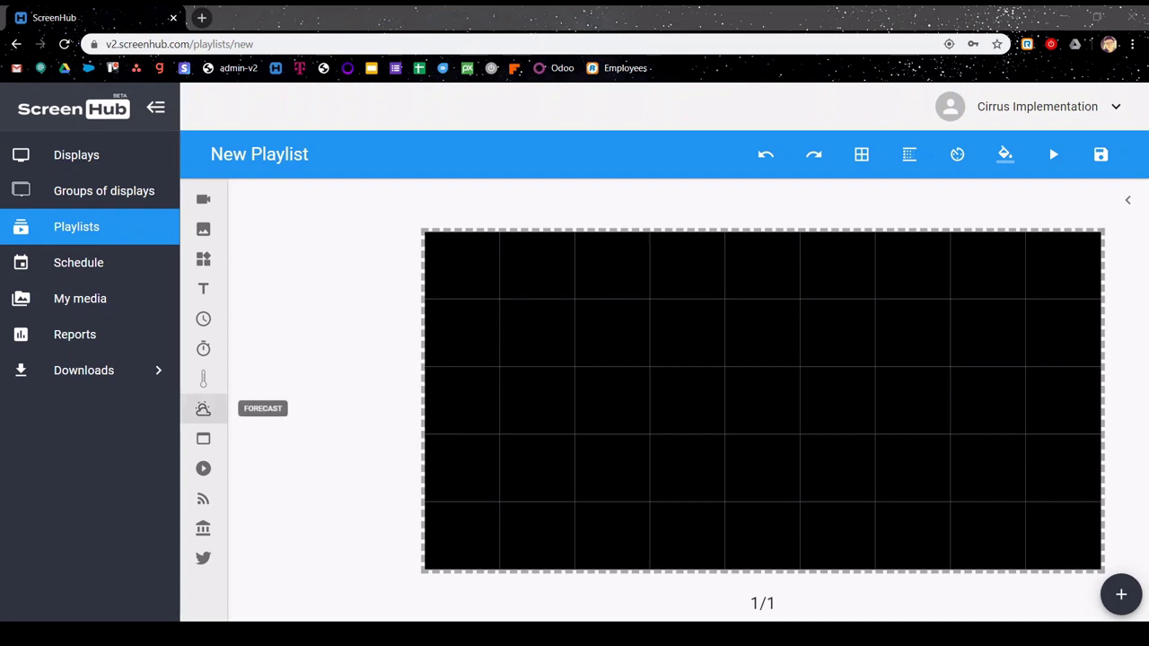
Add a weather forecast element showing 3 days and enlarge it to about half the slide's width.
left_click(203, 409)
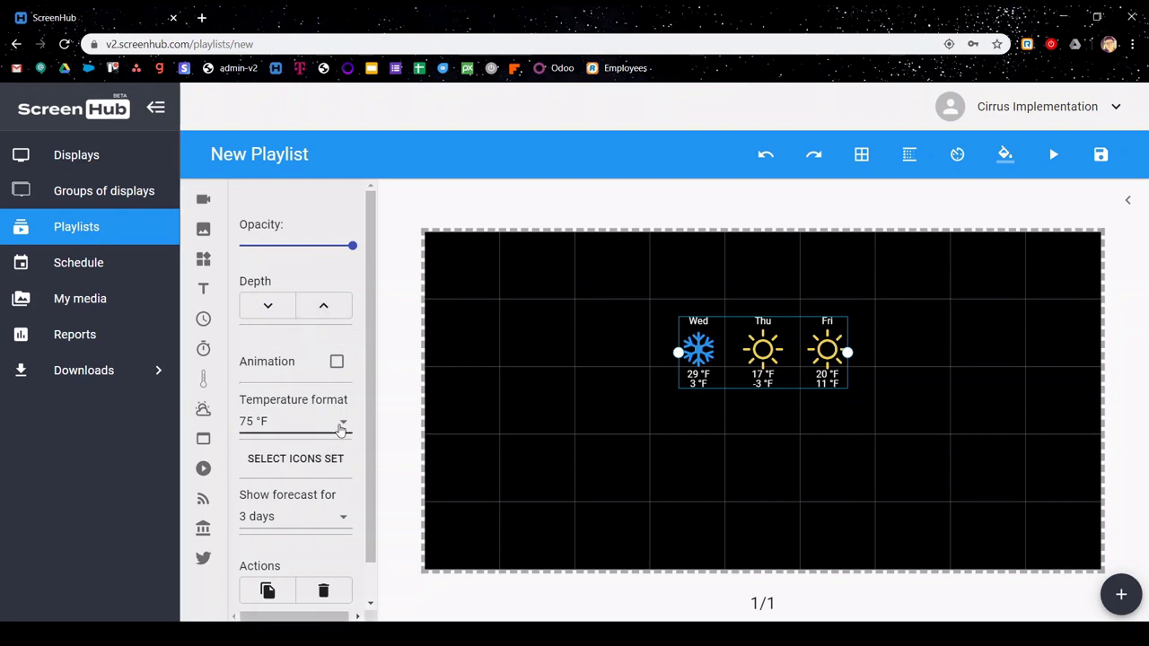
scroll(296, 463, "down", 1)
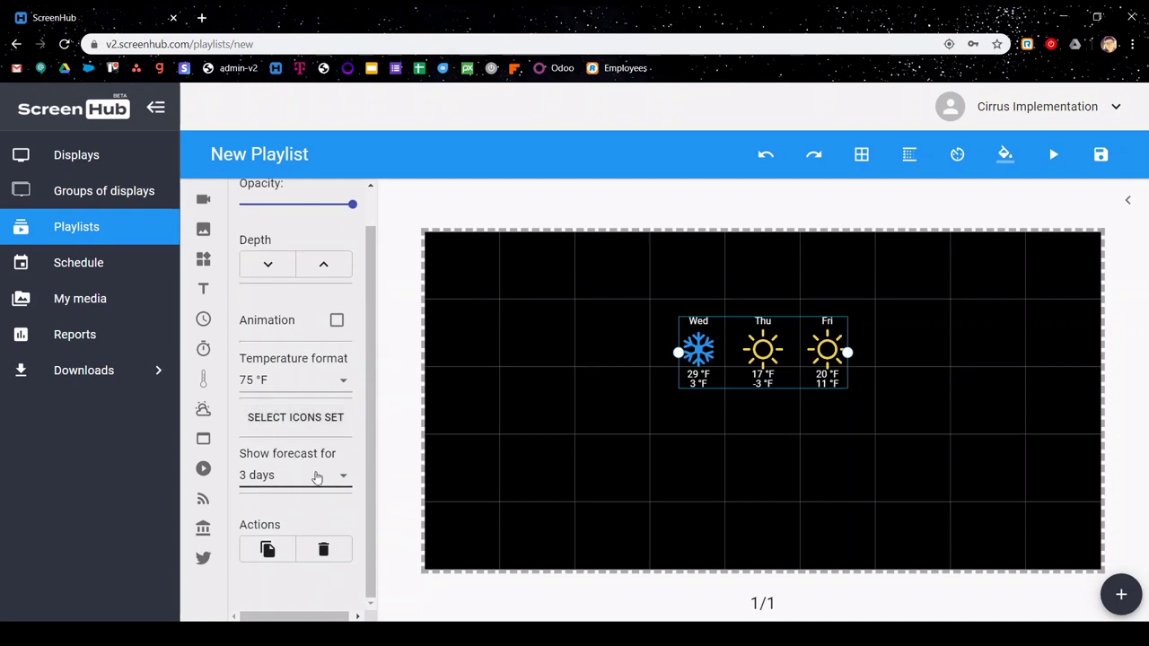
left_click(332, 479)
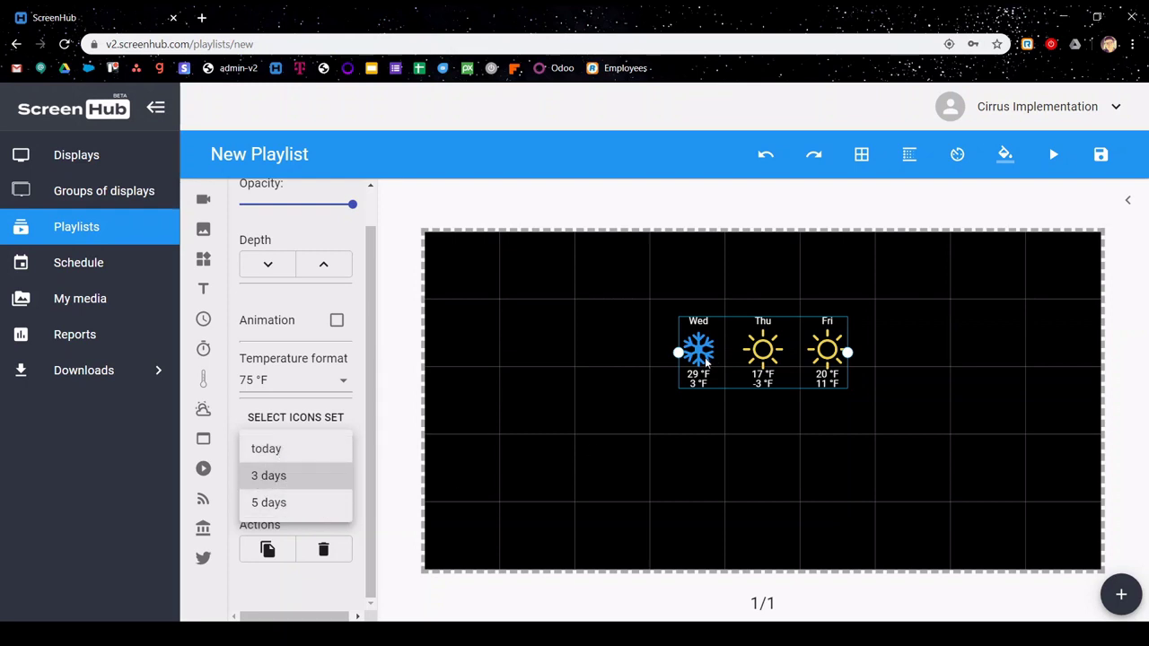
left_click(268, 473)
left_click_drag(677, 353, 475, 396)
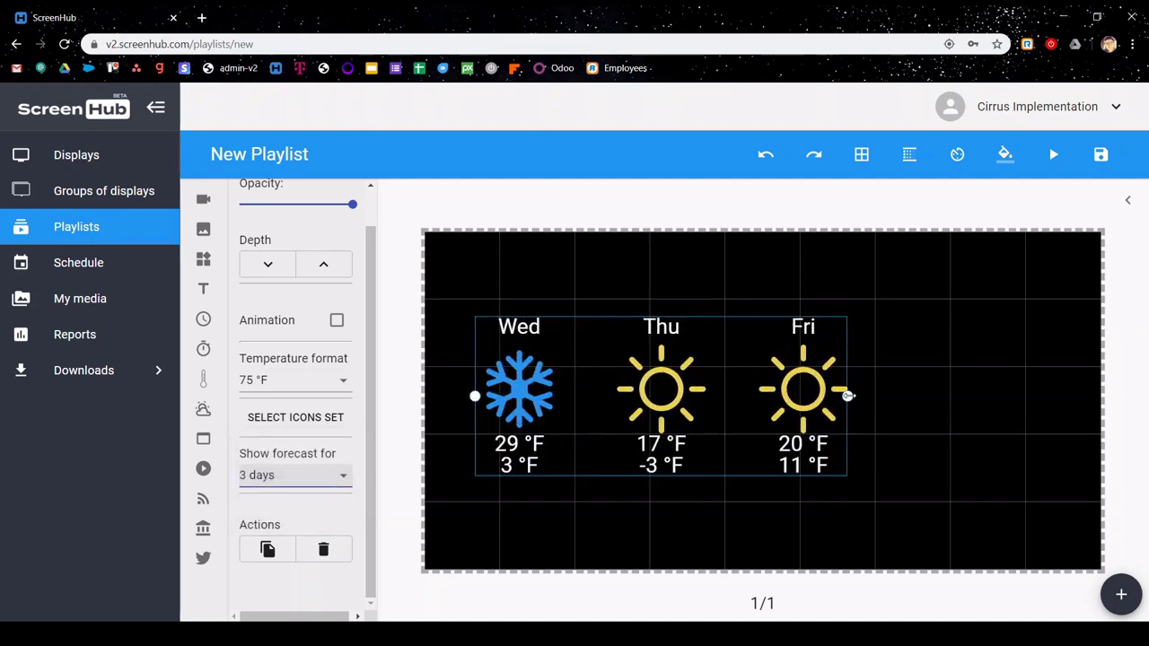
Enlarge the 3-day forecast element to about 85 percent of the slide's width, reposition it, and delete it from the slide.
left_click_drag(848, 396, 1049, 395)
left_click_drag(819, 362, 837, 368)
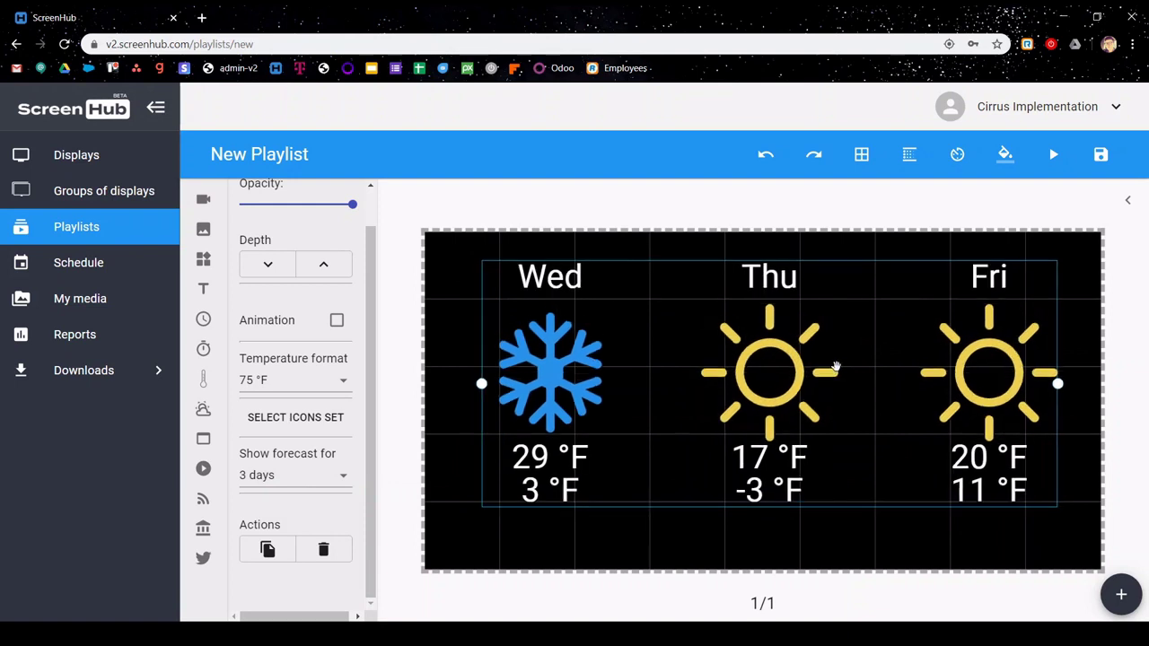
left_click(324, 557)
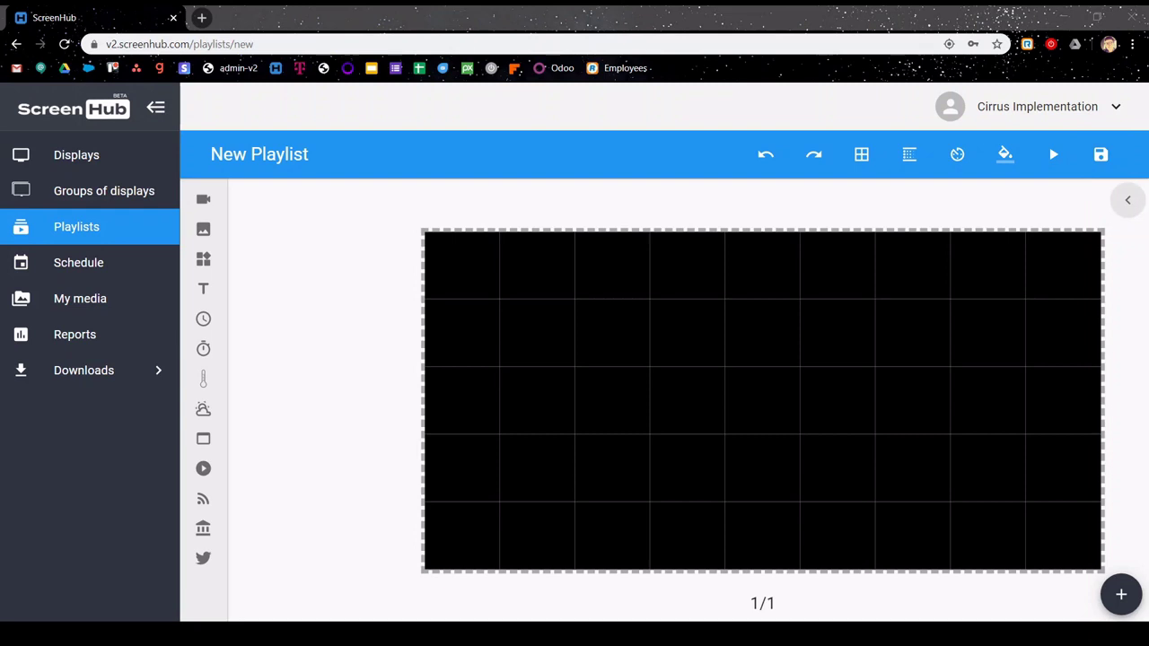
Show the slide list, add a second blank slide to the playlist, and move it ahead of the first slide.
left_click(1127, 199)
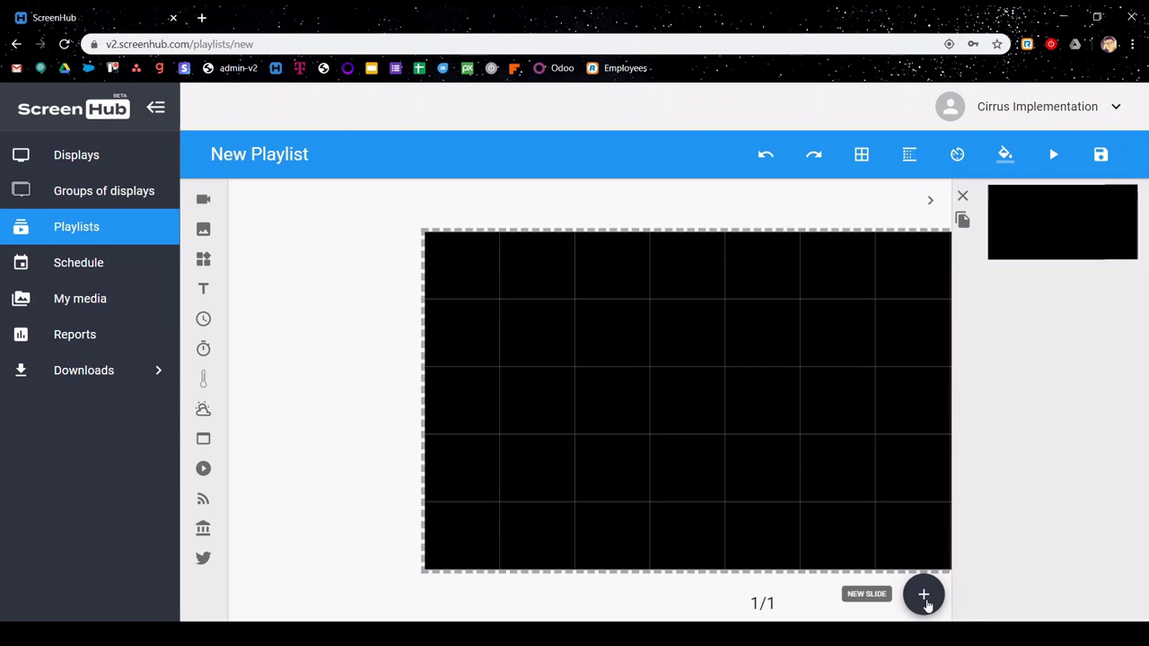
left_click(925, 601)
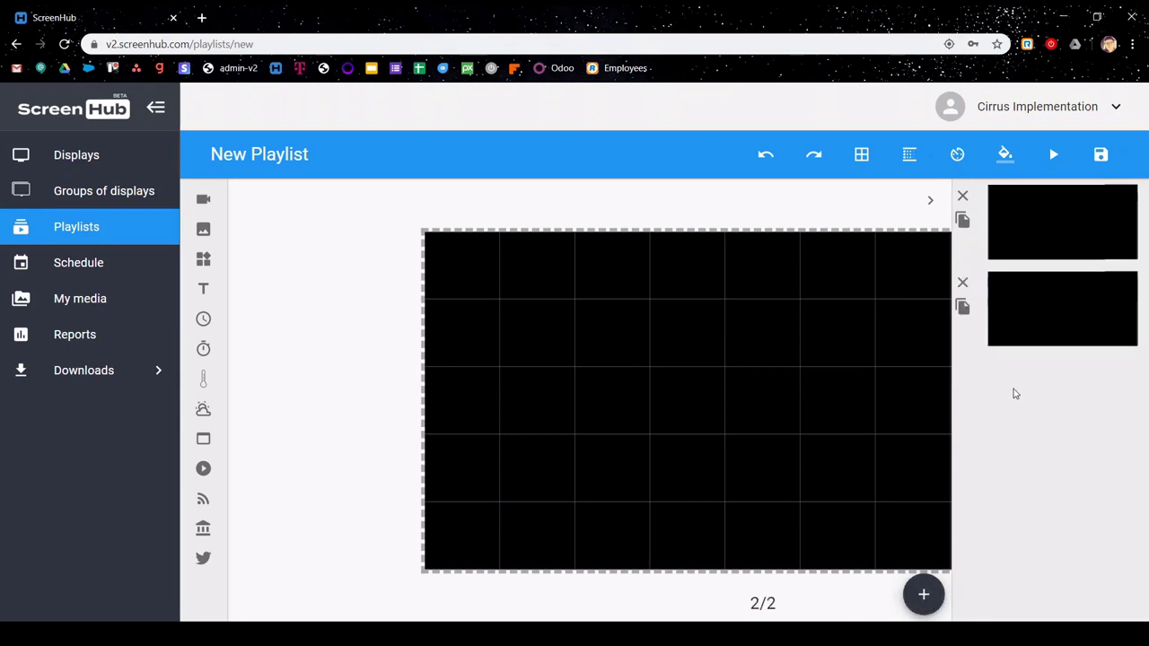
left_click(1044, 318)
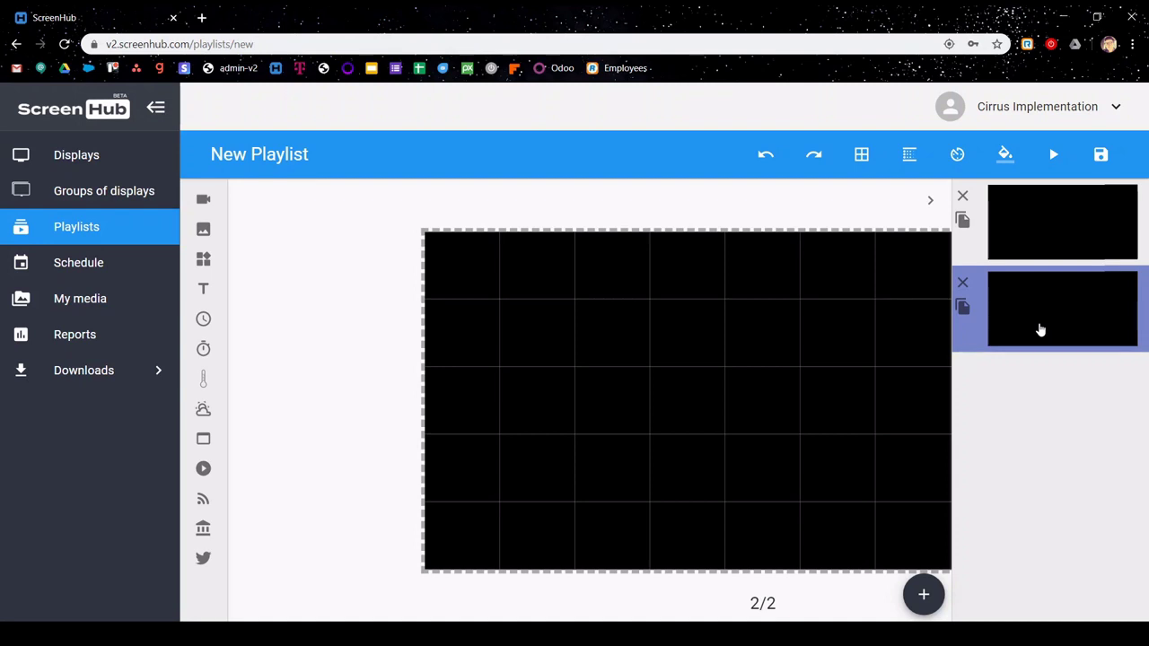
left_click_drag(1040, 330, 1039, 236)
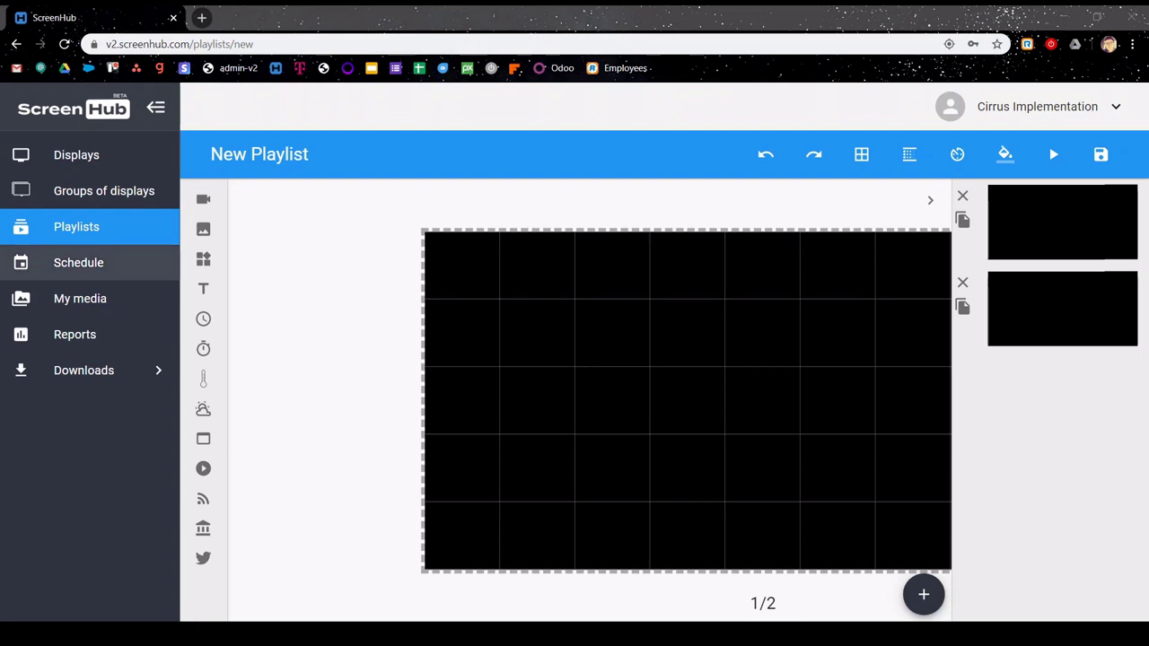
Leave the new playlist for the Schedule page, discarding the unsaved changes.
left_click(72, 264)
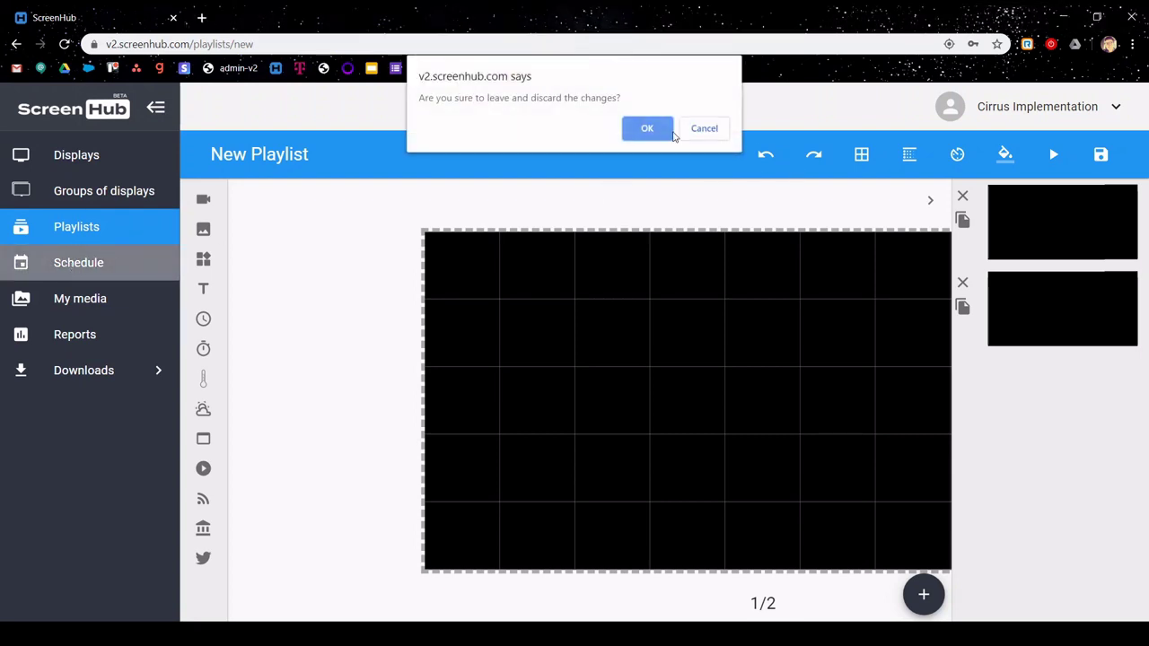
left_click(648, 129)
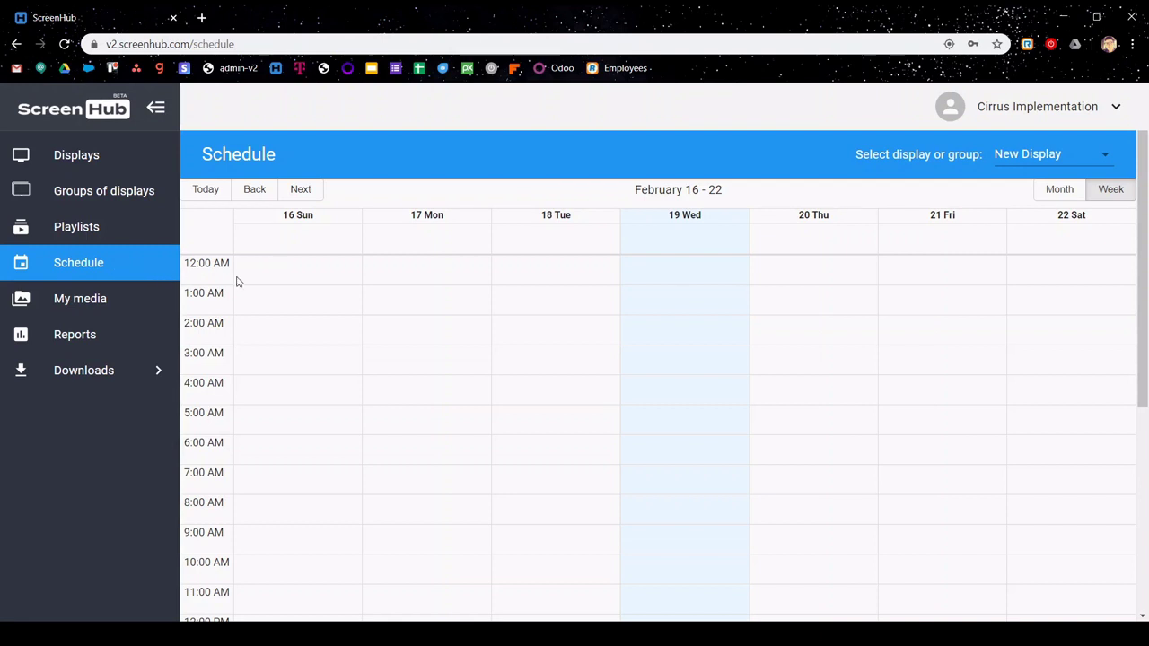
Open a new schedule event for February 19th, 02:30 to 03:00 a.m., check its playlist choices and all-day option, and cancel it.
left_click(687, 333)
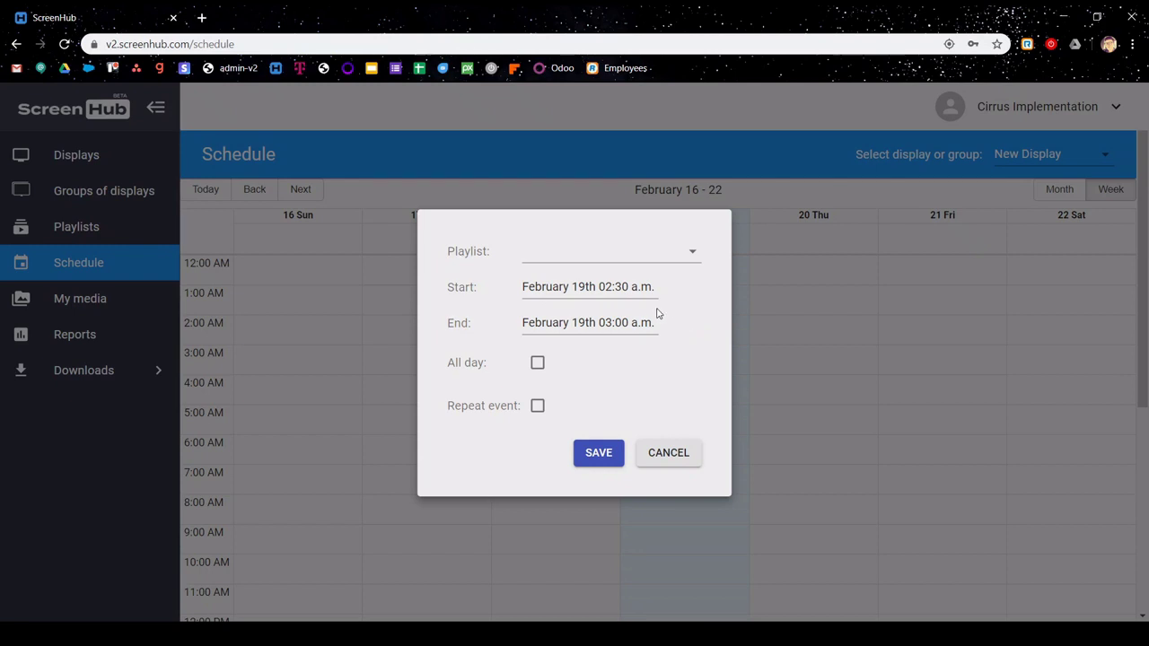
left_click(690, 259)
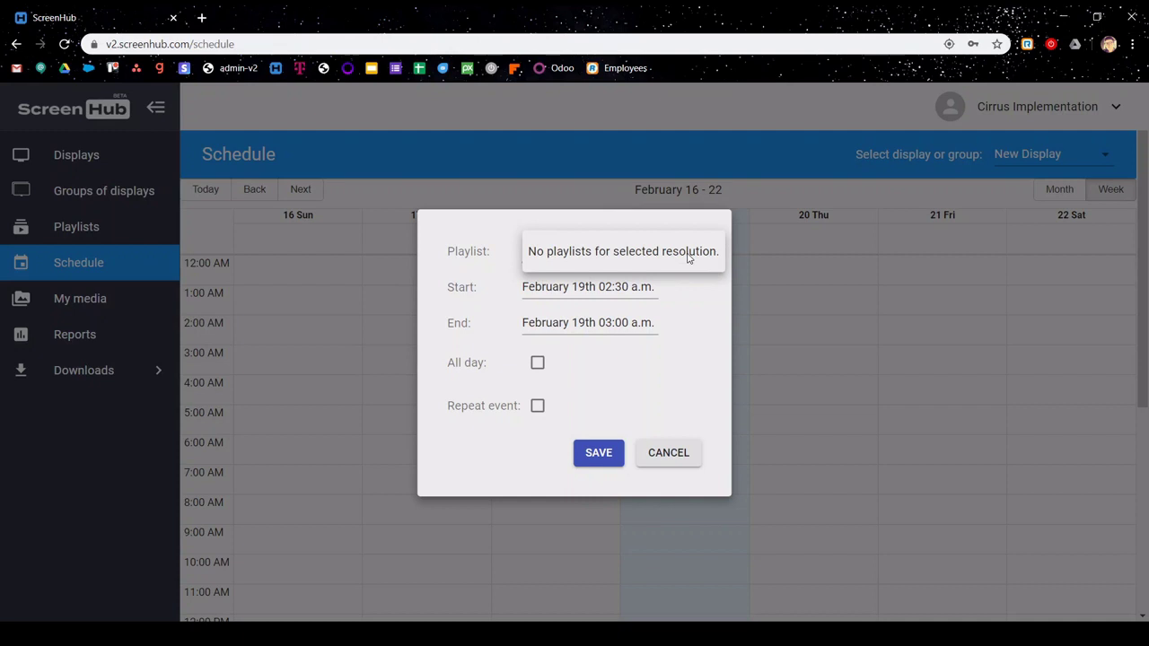
left_click(692, 299)
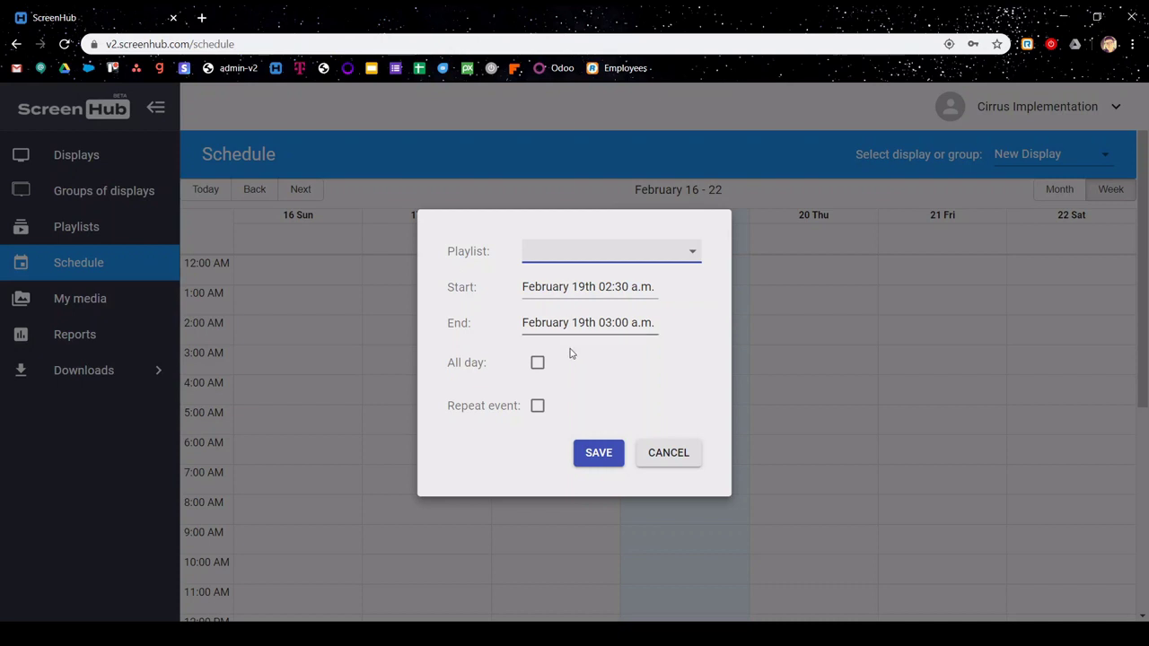
left_click(536, 362)
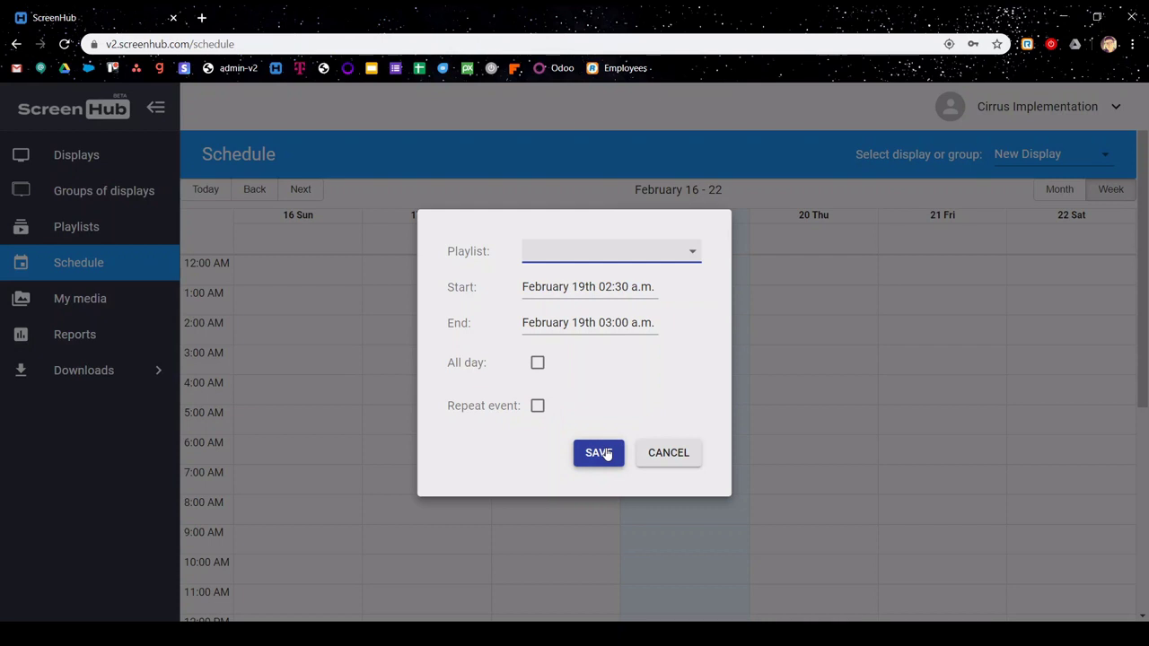
left_click(668, 454)
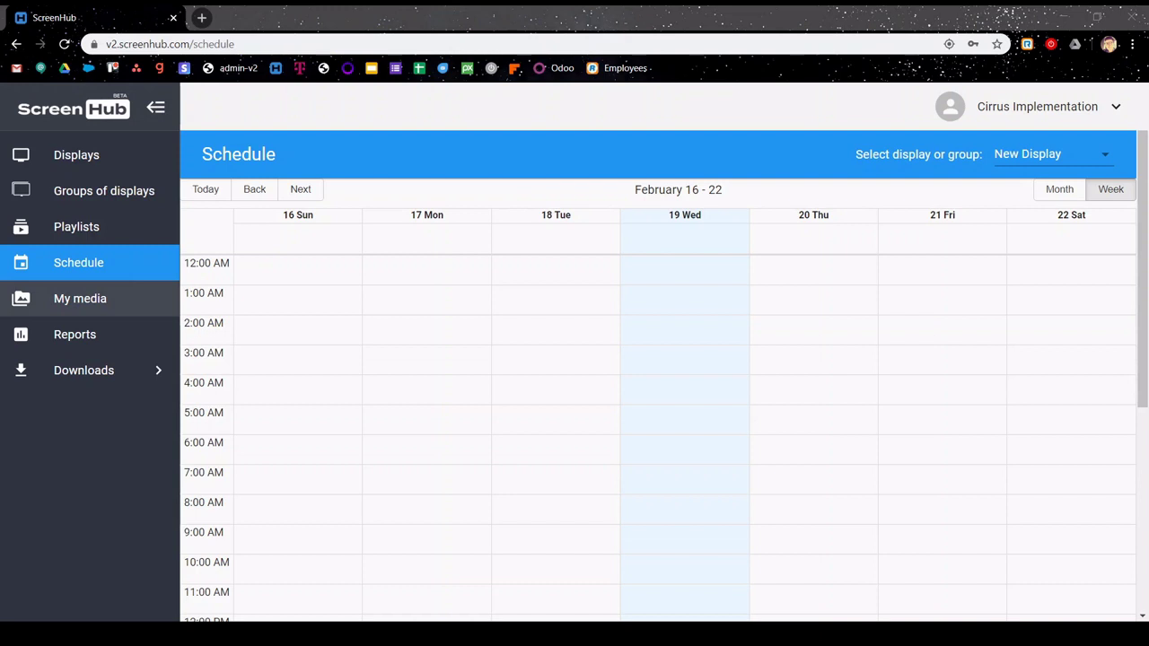
Open the My media library to view its stored images.
left_click(78, 304)
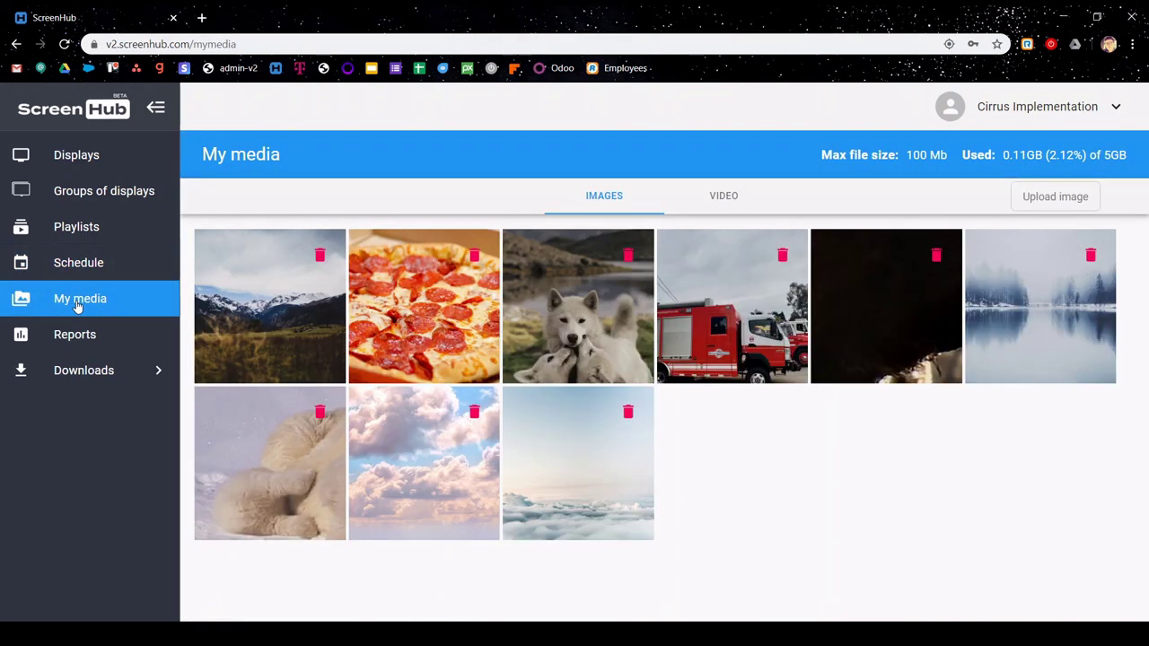